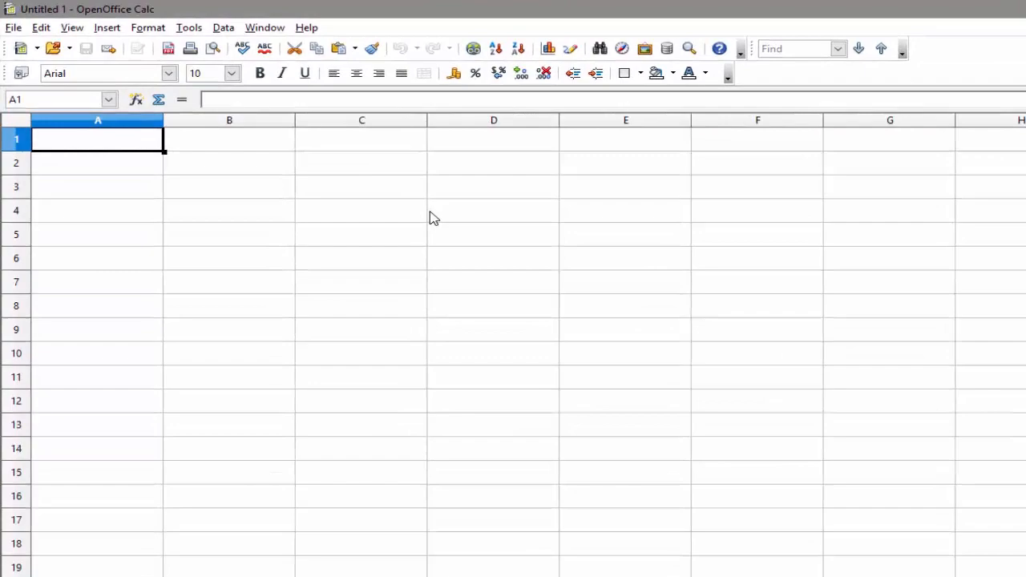
# Enter the titles ABC PUBLIC SCHOOL, FIRST UNIT TEST and STATEMENT OF MARKS in cells A1, A2 and A3.
pyautogui.write('ABC')
pyautogui.write(' P')
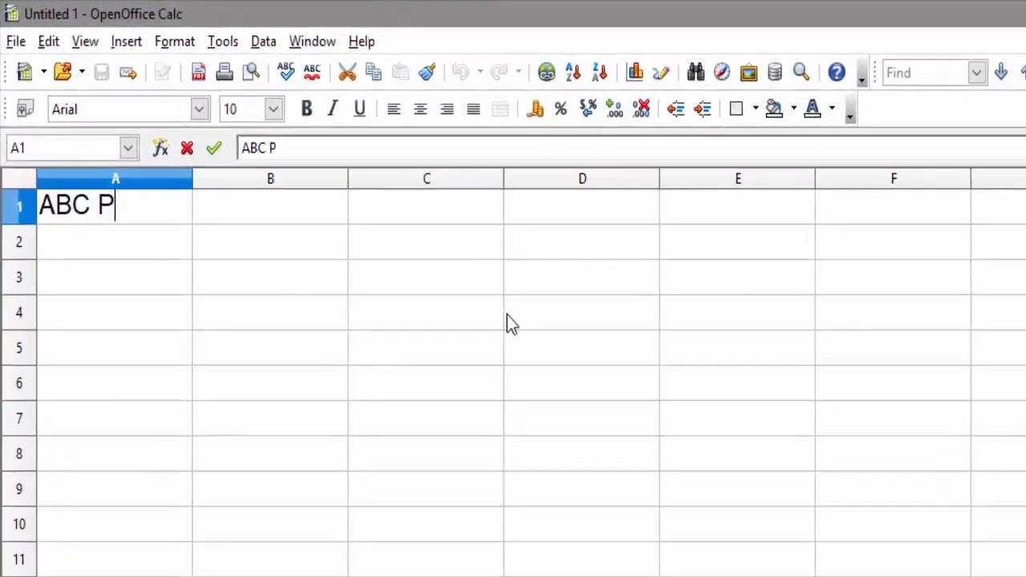
pyautogui.write('UBLIC SCHOOL')
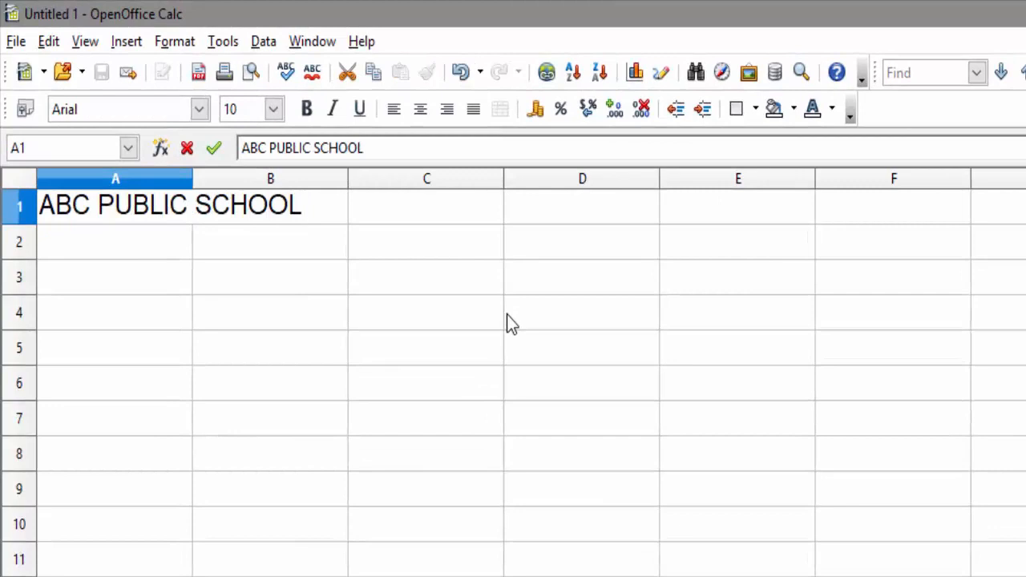
pyautogui.press('Return')
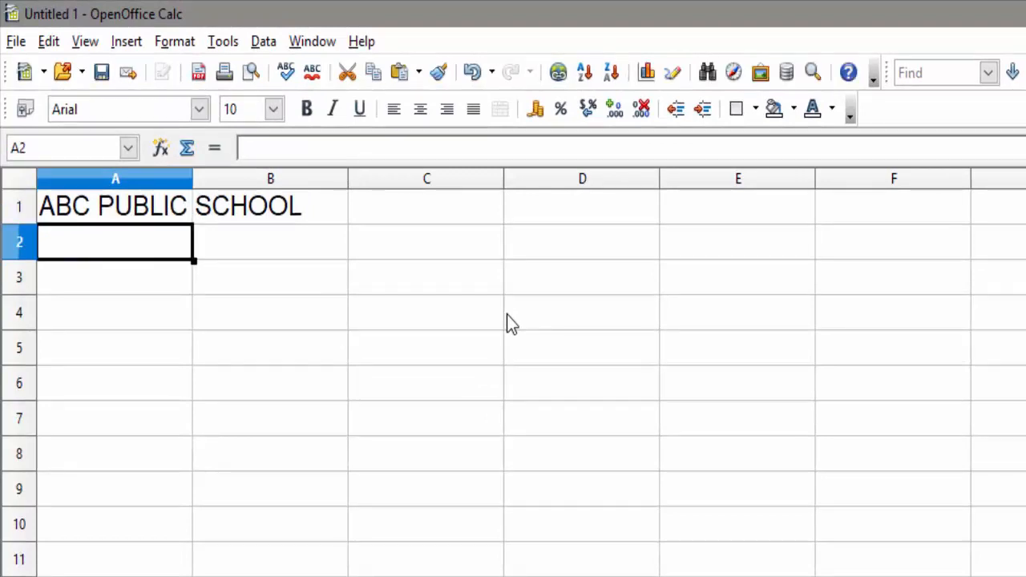
pyautogui.write('FIRST UNIT')
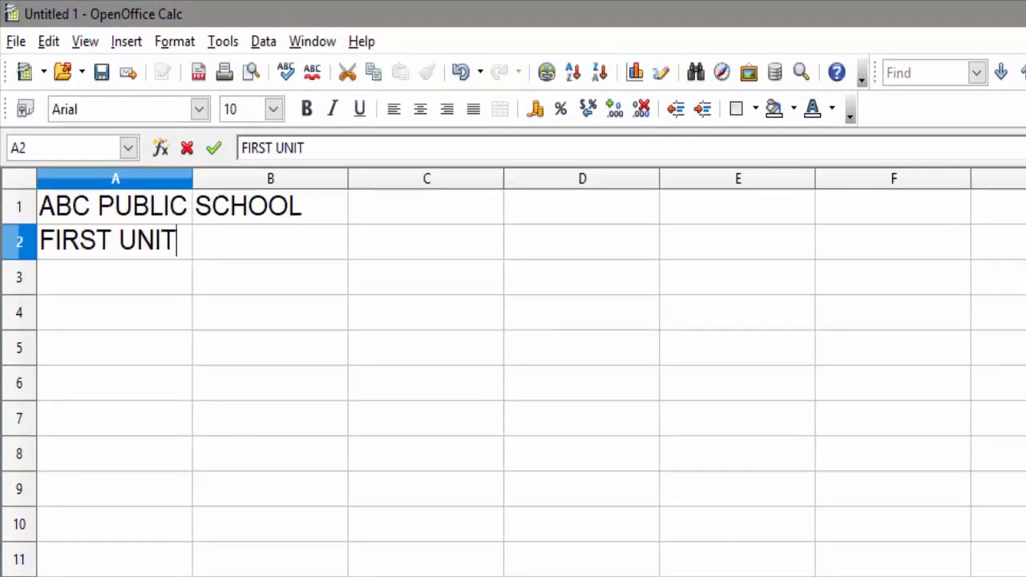
pyautogui.write(' TEST')
pyautogui.press('Return')
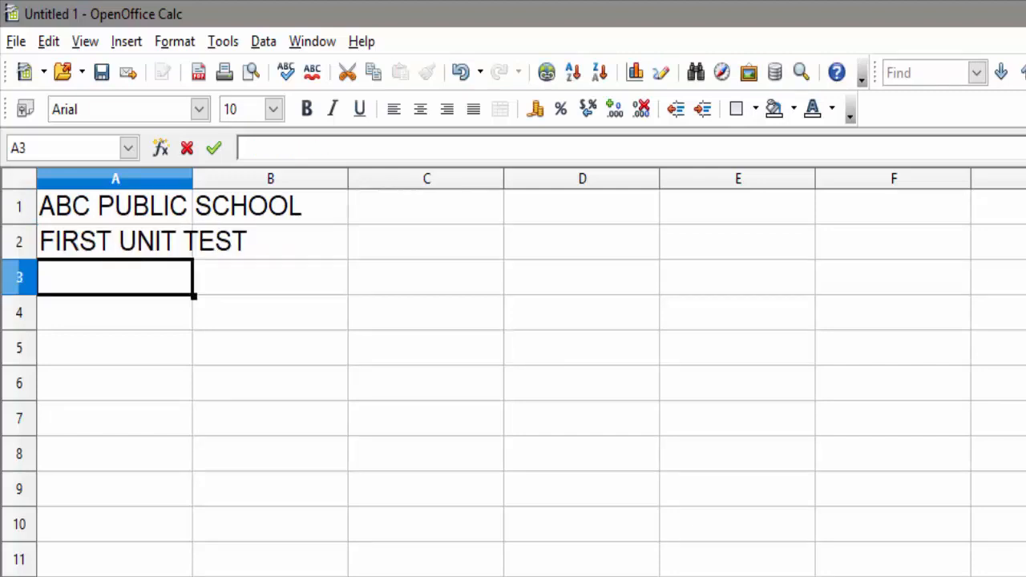
pyautogui.write('STATEMENT OF MARKS')
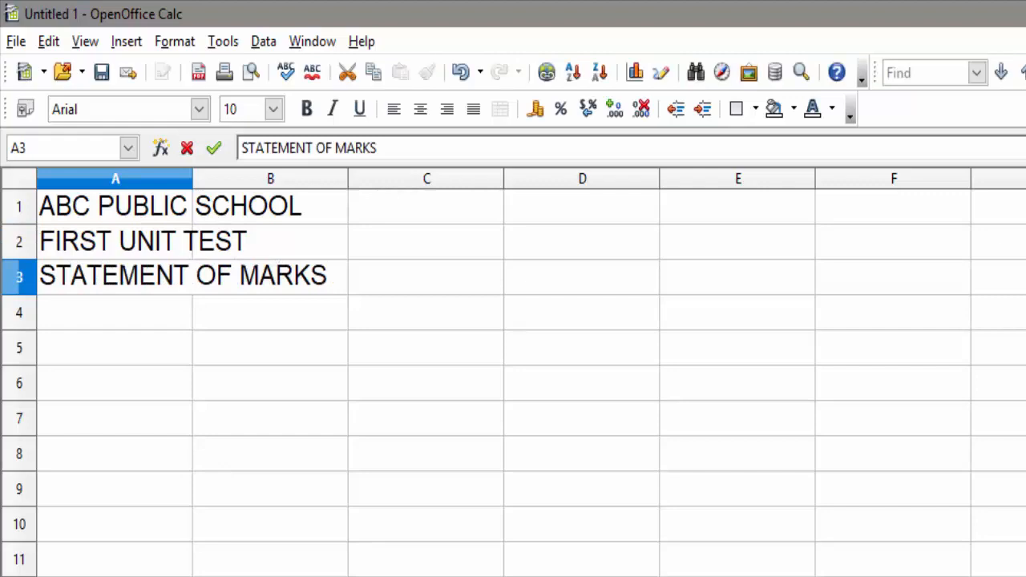
pyautogui.press('Return')
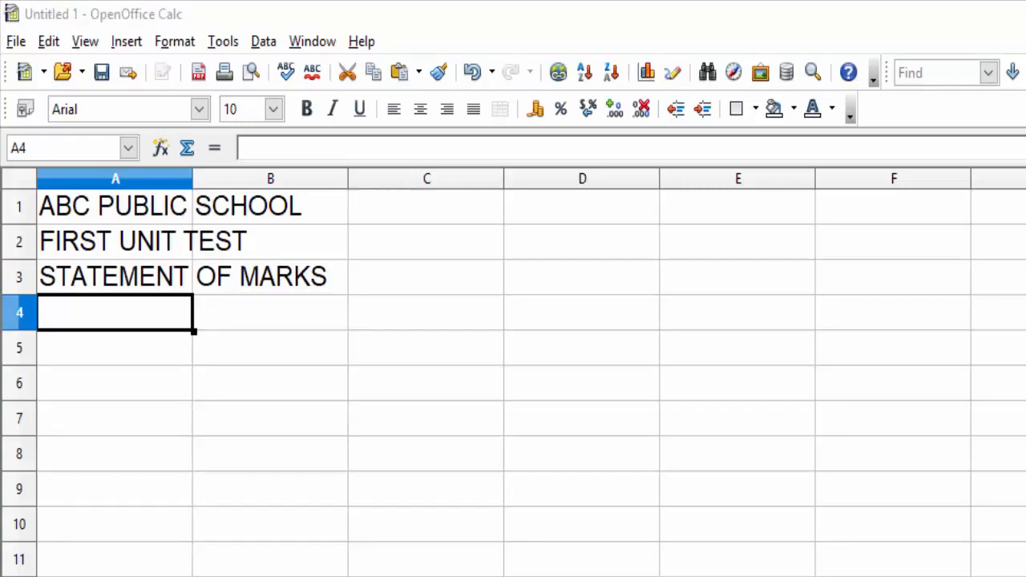
# Enter the column headings NAME, ENGLISH (50) and MATHS (50) in cells A4, B4 and C4.
pyautogui.write('NAME')
pyautogui.press('Tab')
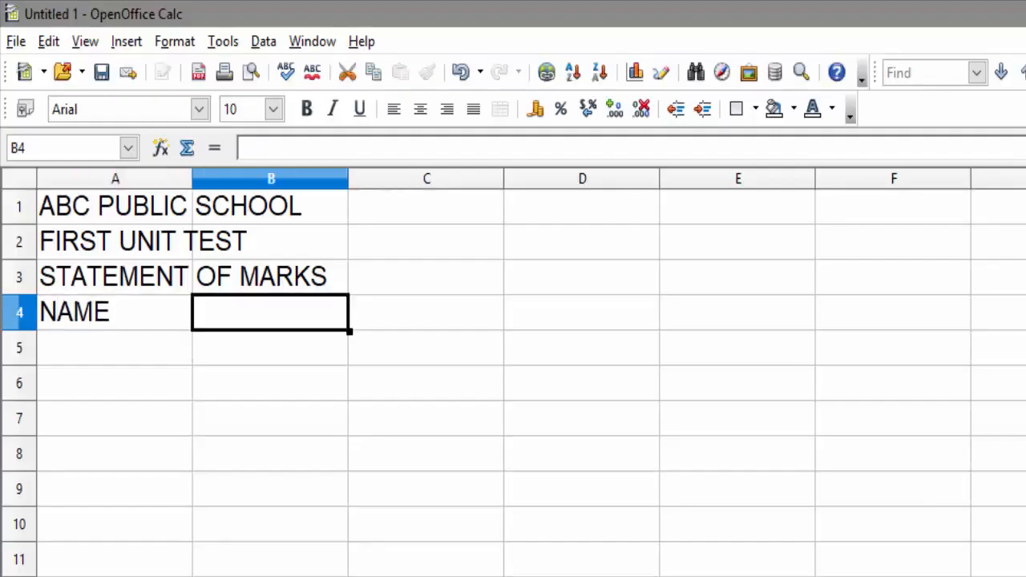
pyautogui.write('ENGL')
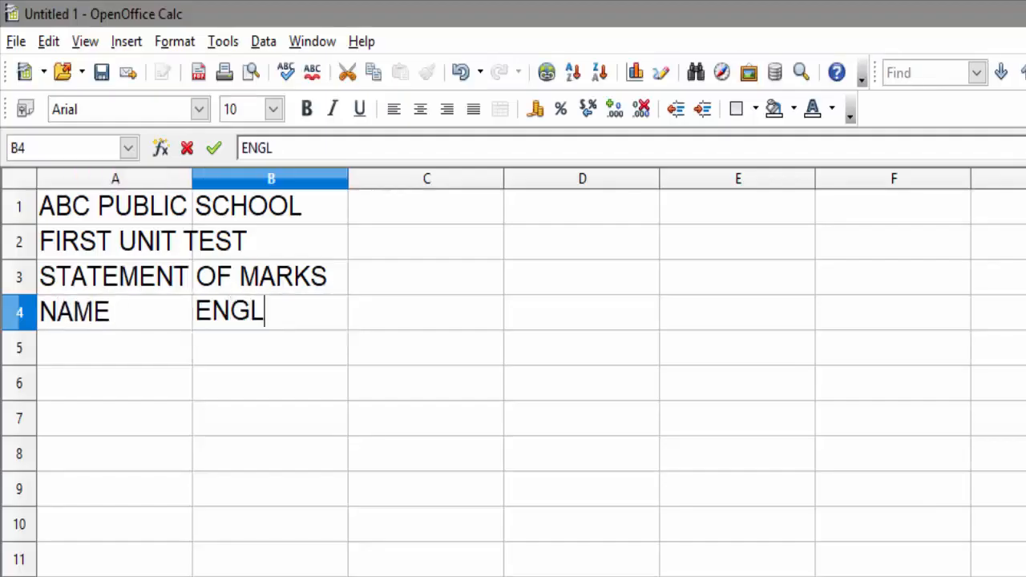
pyautogui.write('ISH (')
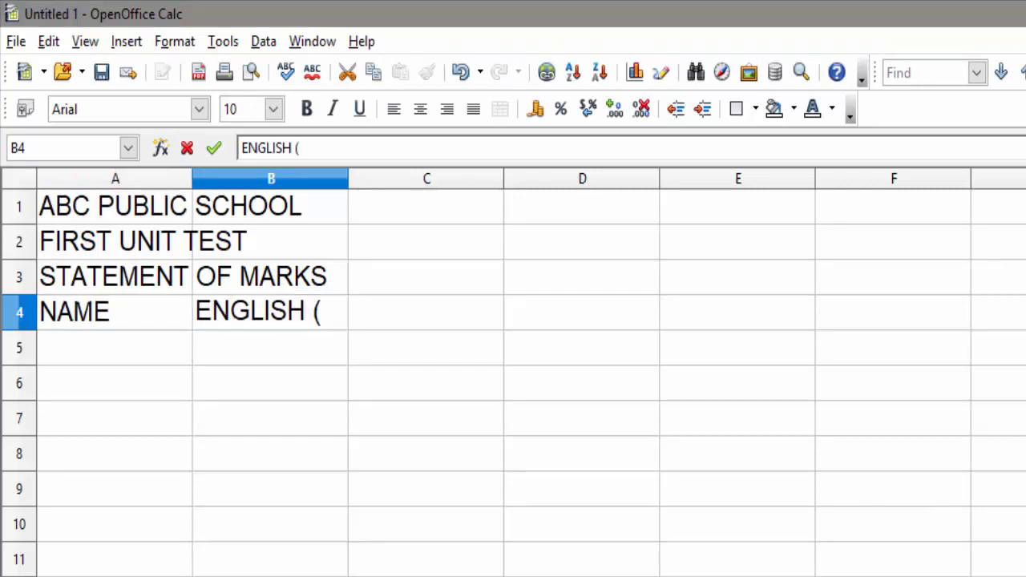
pyautogui.write('50)')
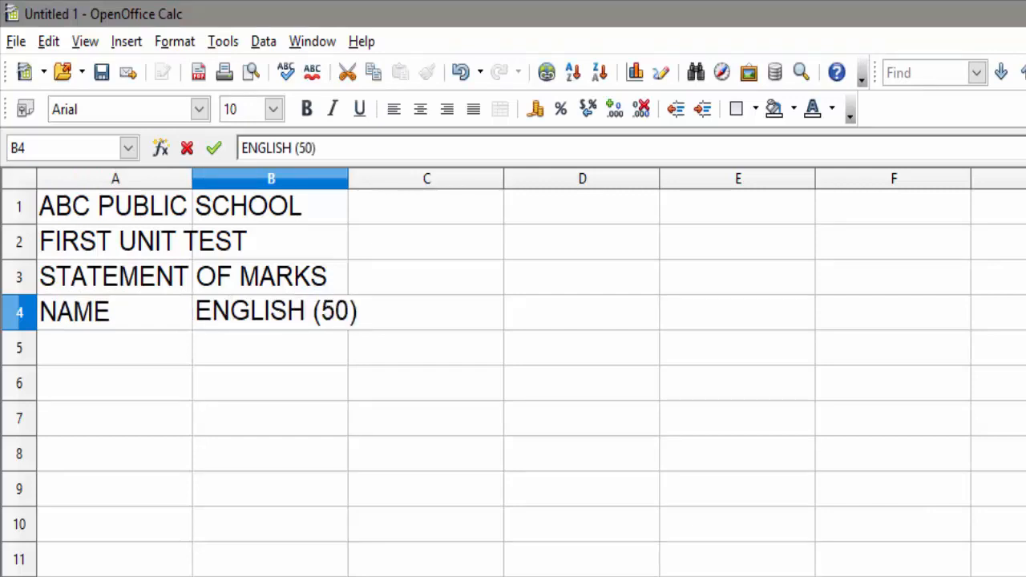
pyautogui.press('Tab')
pyautogui.write('MATH')
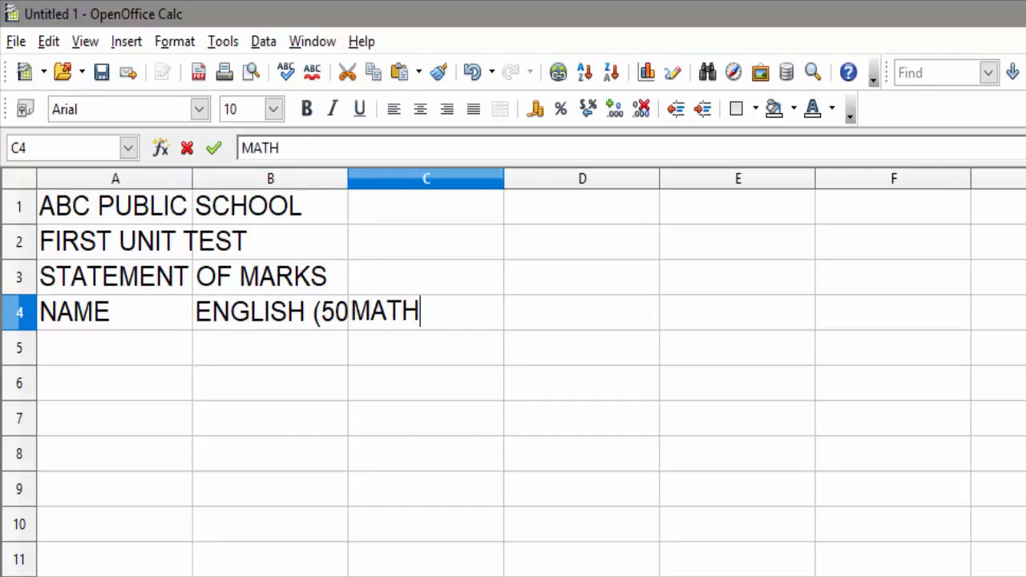
pyautogui.write('S (')
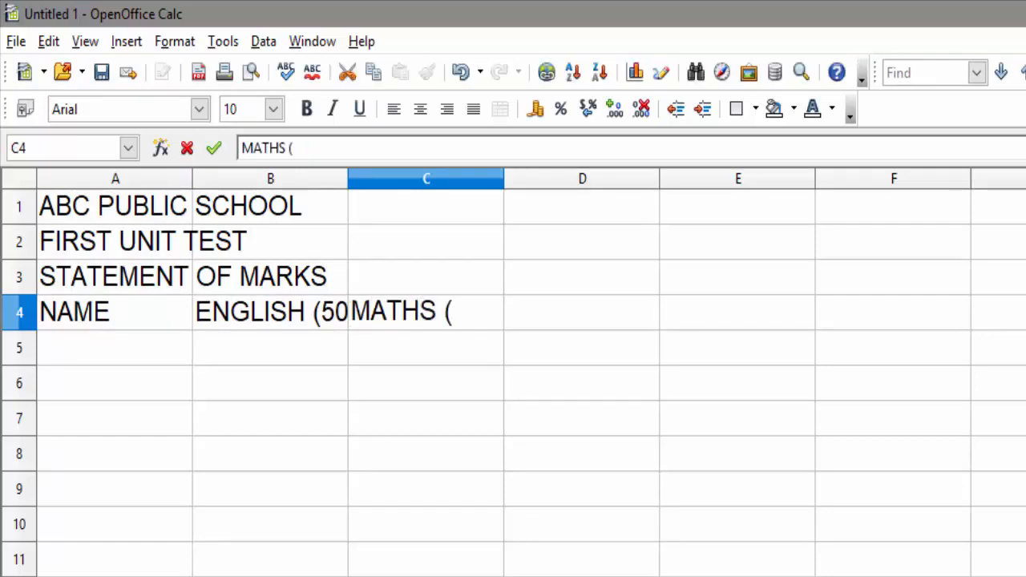
pyautogui.write('50)')
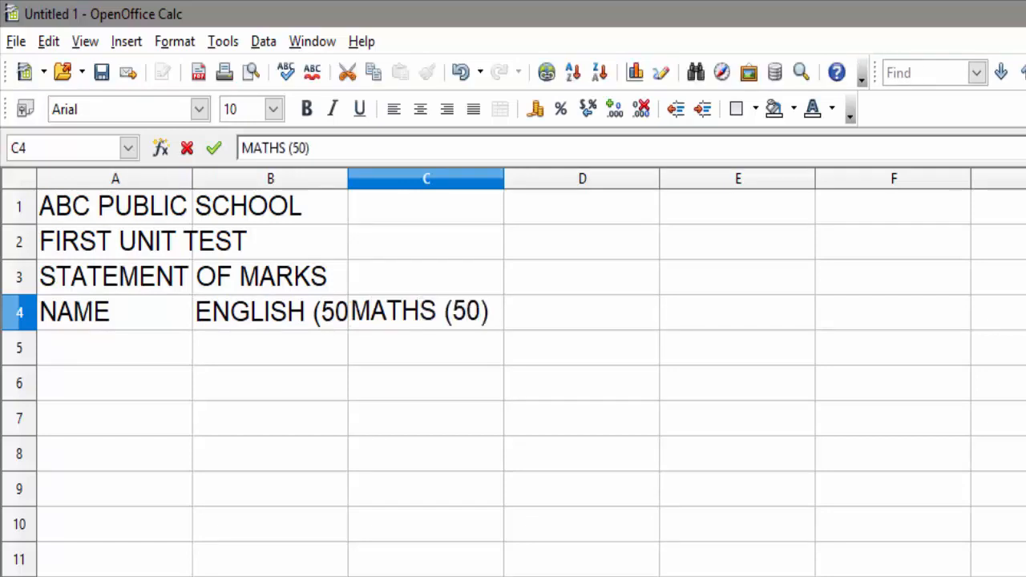
pyautogui.press('Tab')
# Enter the column headings SST (50), SCIENCE (50) and COMPUTER (30) in cells D4, E4 and F4.
pyautogui.write('ST')
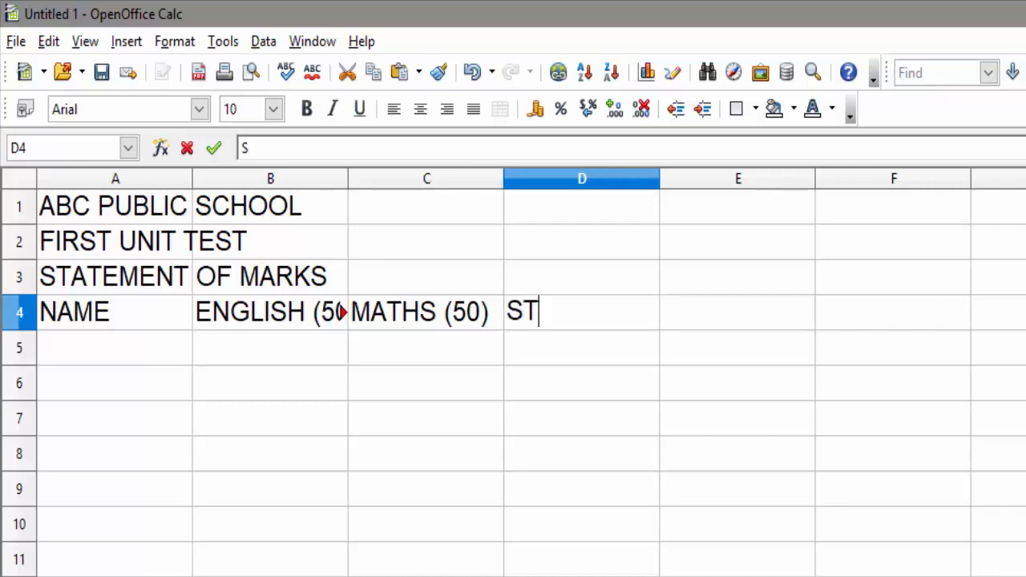
pyautogui.press('BackSpace')
pyautogui.write('ST ')
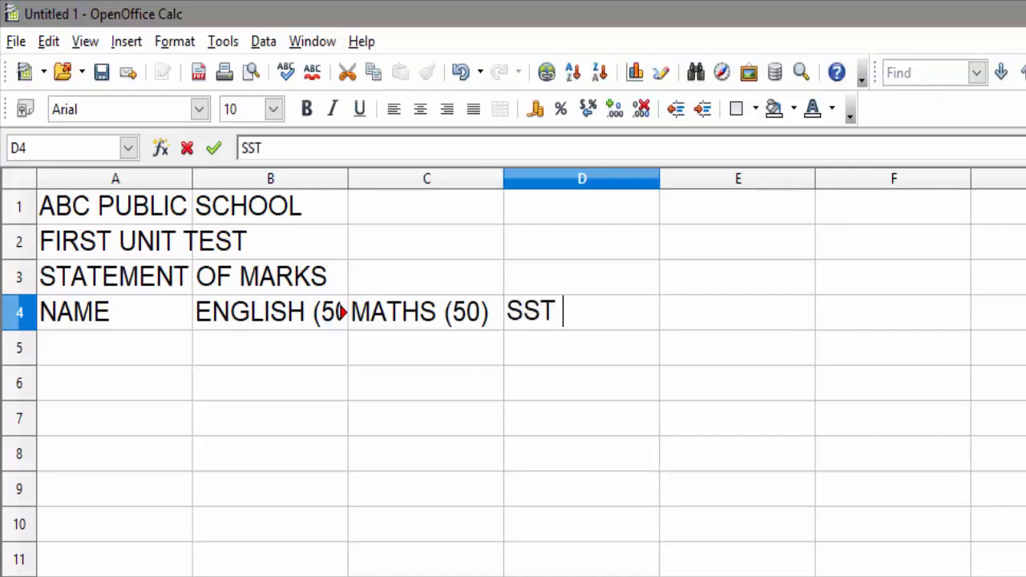
pyautogui.write('(50')
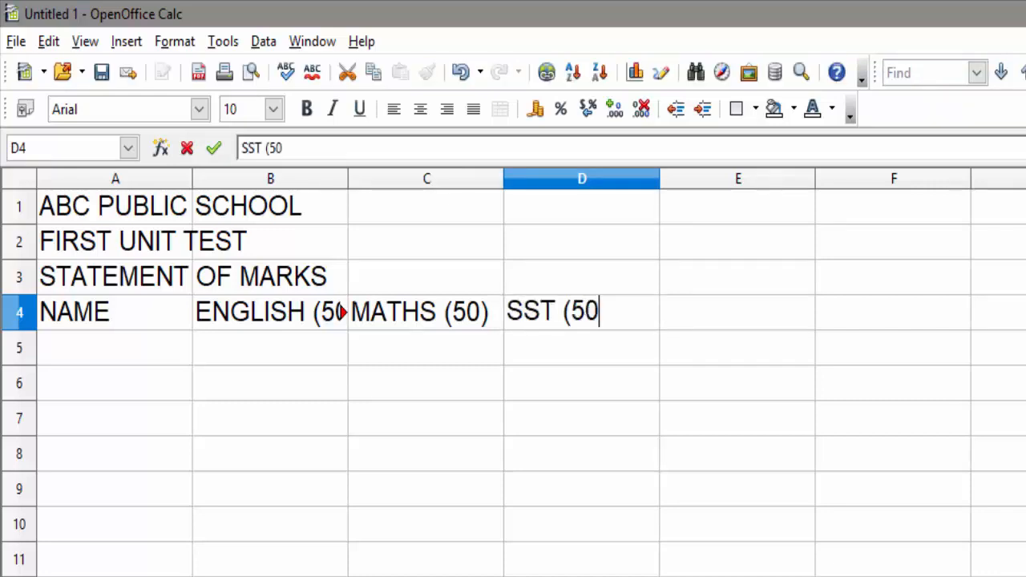
pyautogui.write(')')
pyautogui.press('Tab')
pyautogui.write('SCI')
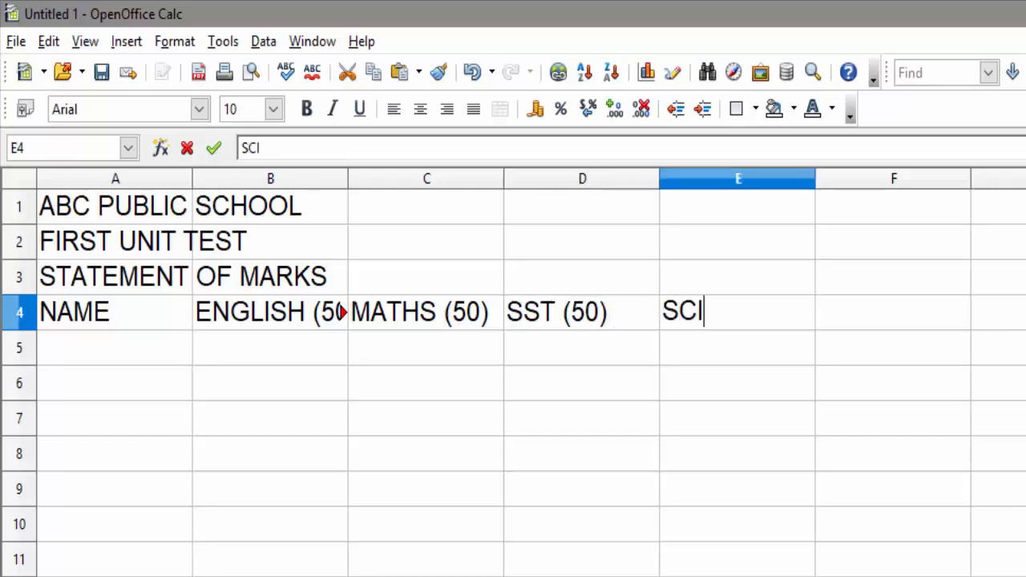
pyautogui.write('ENCE (50)')
pyautogui.press('Tab')
pyautogui.write('COM')
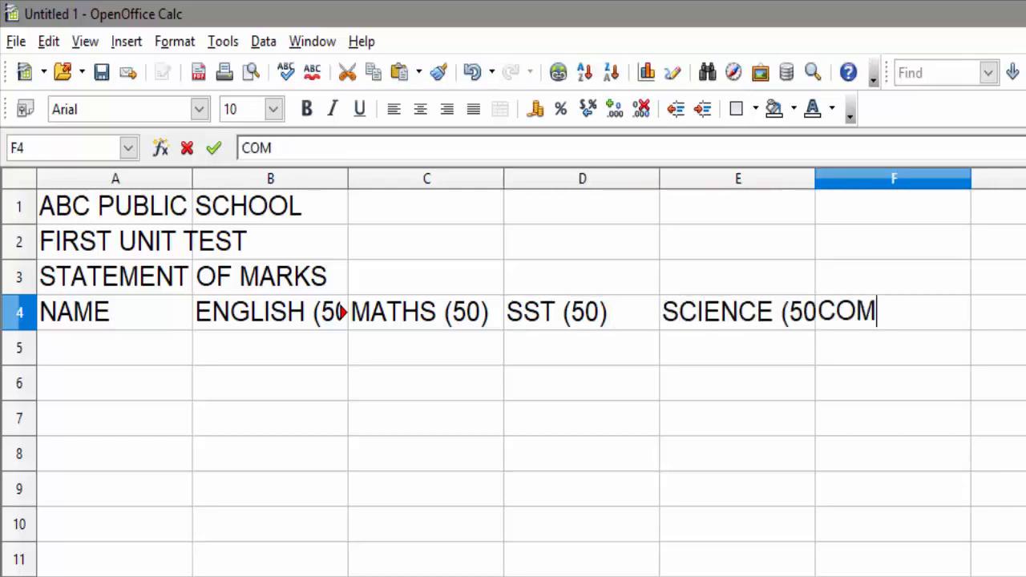
pyautogui.write('PUTER (')
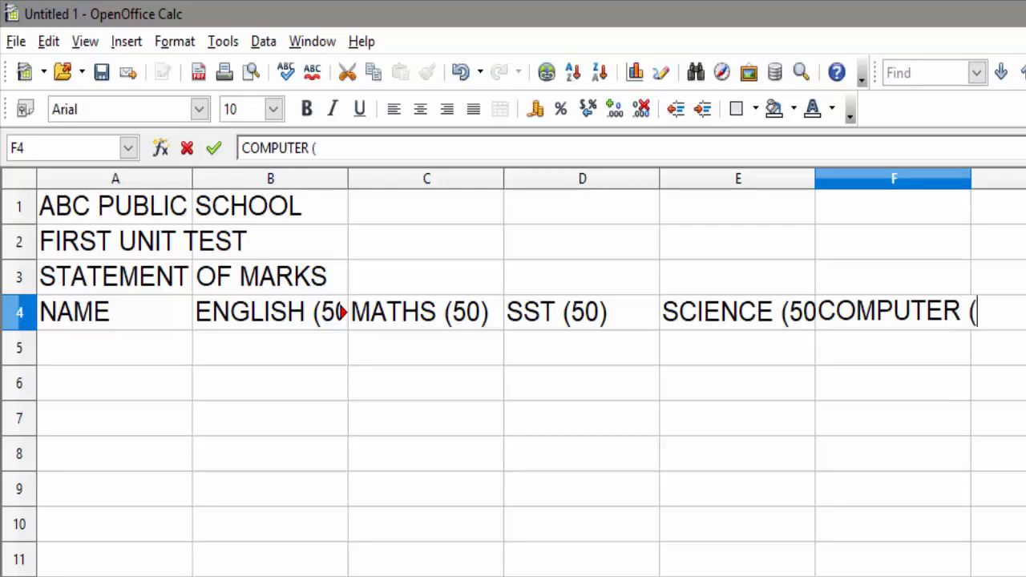
pyautogui.write('30')
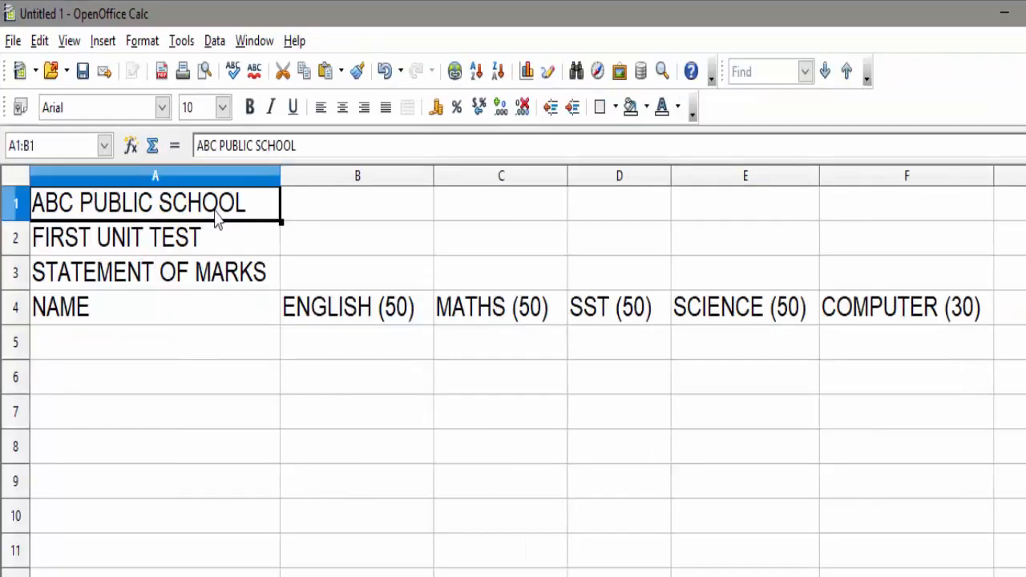
# Merge cells A1 to F1 and centre the school name horizontally across them.
pyautogui.hotkey('shift', 'Right')
pyautogui.hotkey('shift', 'Right')
pyautogui.hotkey('shift', 'Right')
pyautogui.hotkey('shift', 'Right')
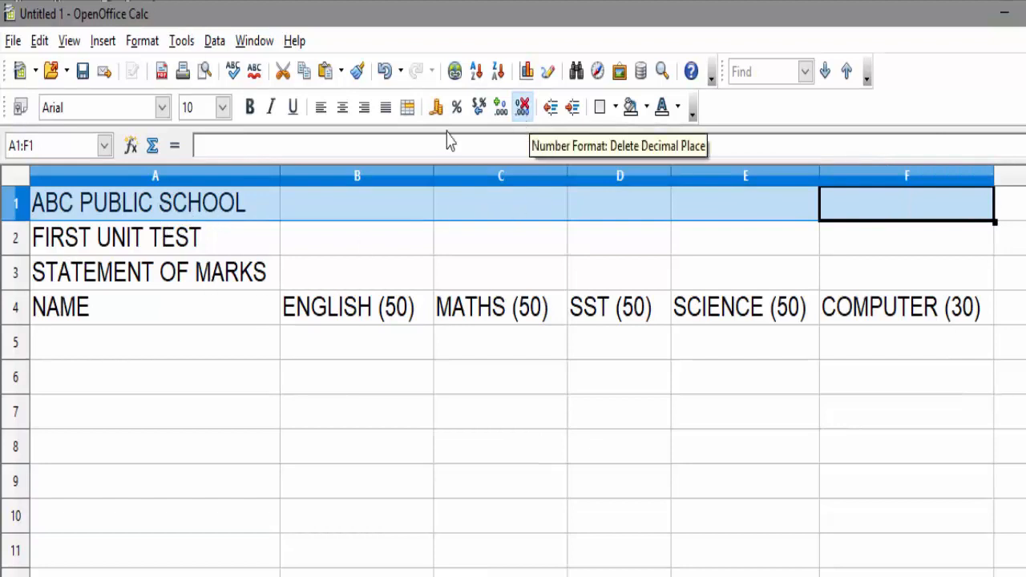
pyautogui.click(407, 110)
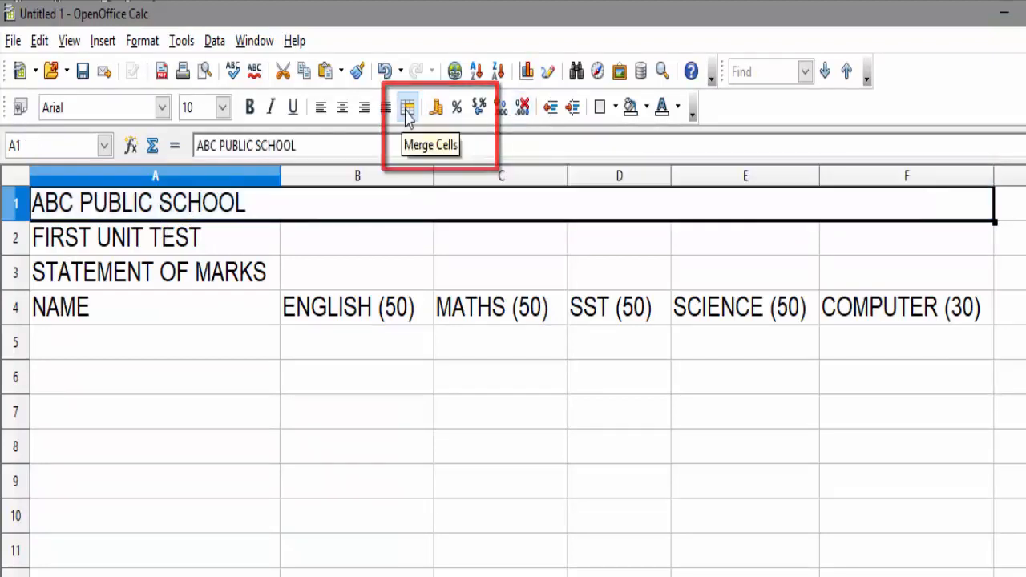
pyautogui.click(341, 109)
# Merge cells A2 to F2 and centre the FIRST UNIT TEST title in the merged cell.
pyautogui.click(237, 243)
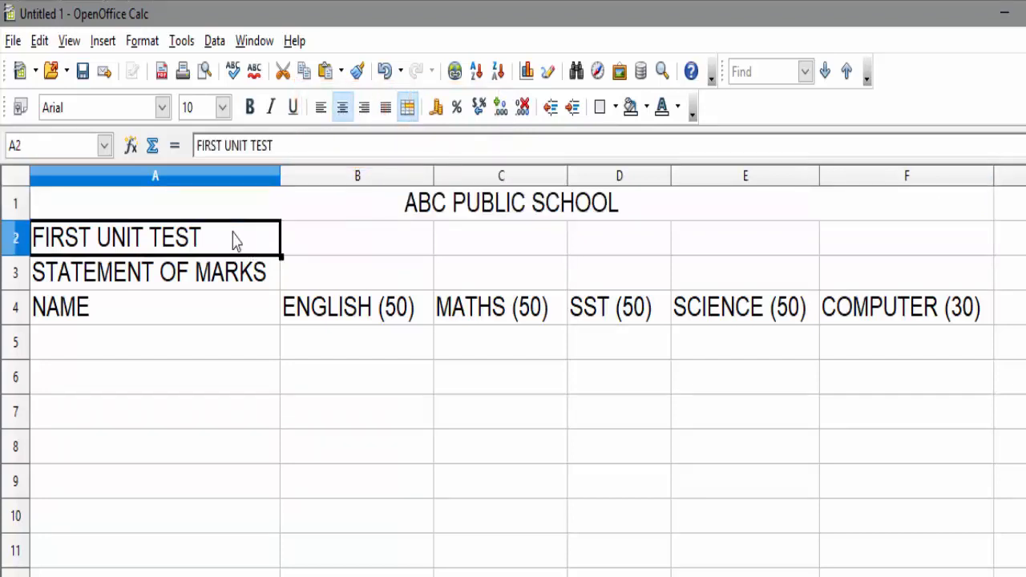
pyautogui.hotkey('shift', 'Right')
pyautogui.hotkey('shift', 'Right')
pyautogui.hotkey('shift', 'Right')
pyautogui.hotkey('shift', 'Right')
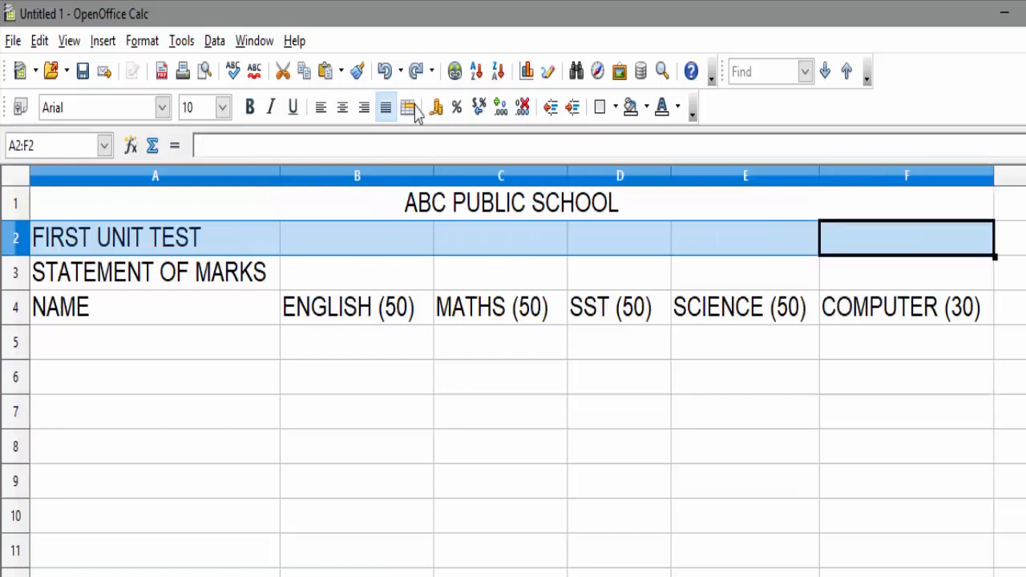
pyautogui.click(406, 109)
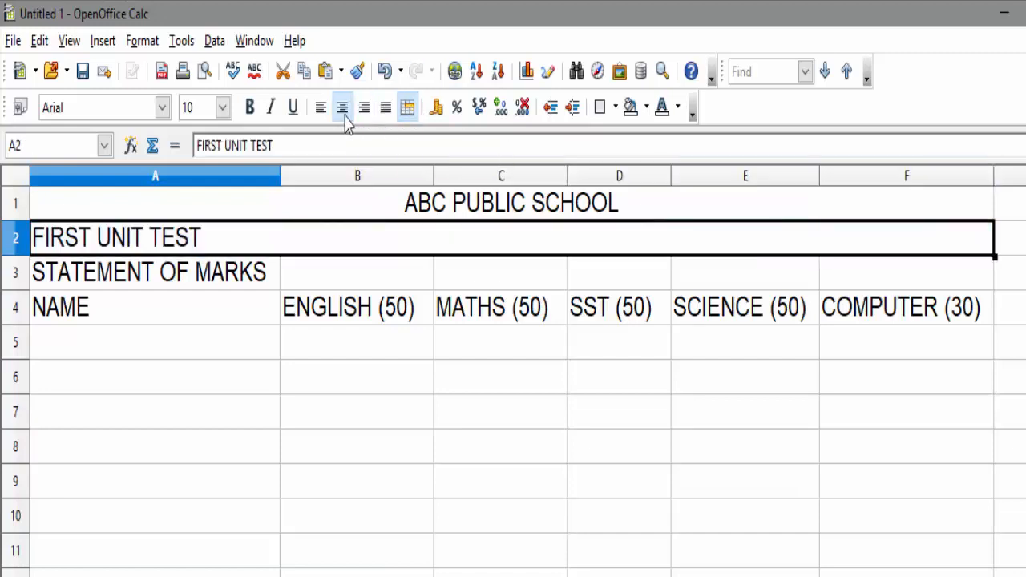
pyautogui.click(343, 110)
# Centre the STATEMENT OF MARKS title and merge cells A3 to F3.
pyautogui.click(268, 274)
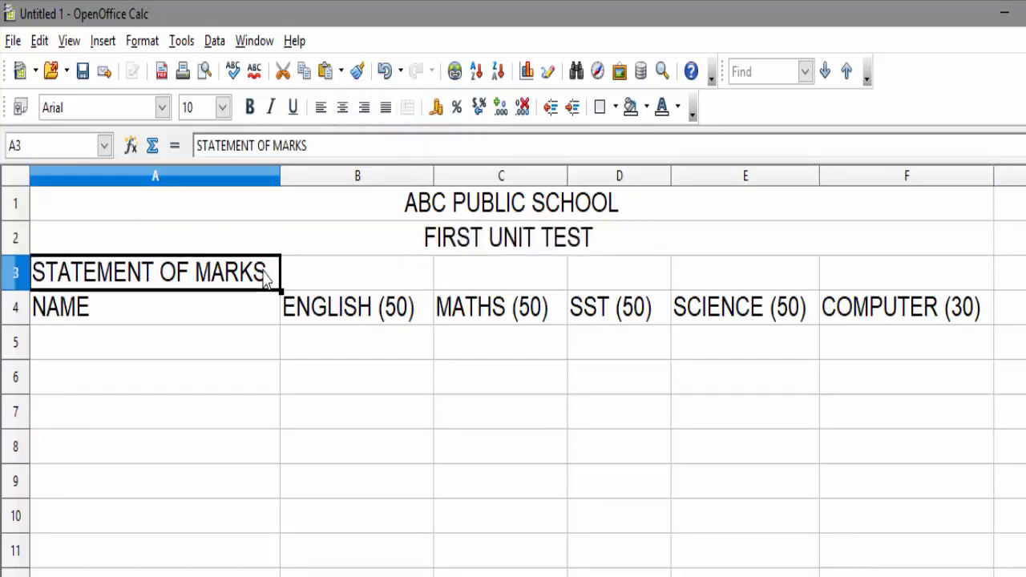
pyautogui.hotkey('shift', 'Right')
pyautogui.hotkey('shift', 'Right')
pyautogui.hotkey('shift', 'Right')
pyautogui.hotkey('shift', 'Right')
pyautogui.hotkey('shift', 'Right')
pyautogui.click(343, 108)
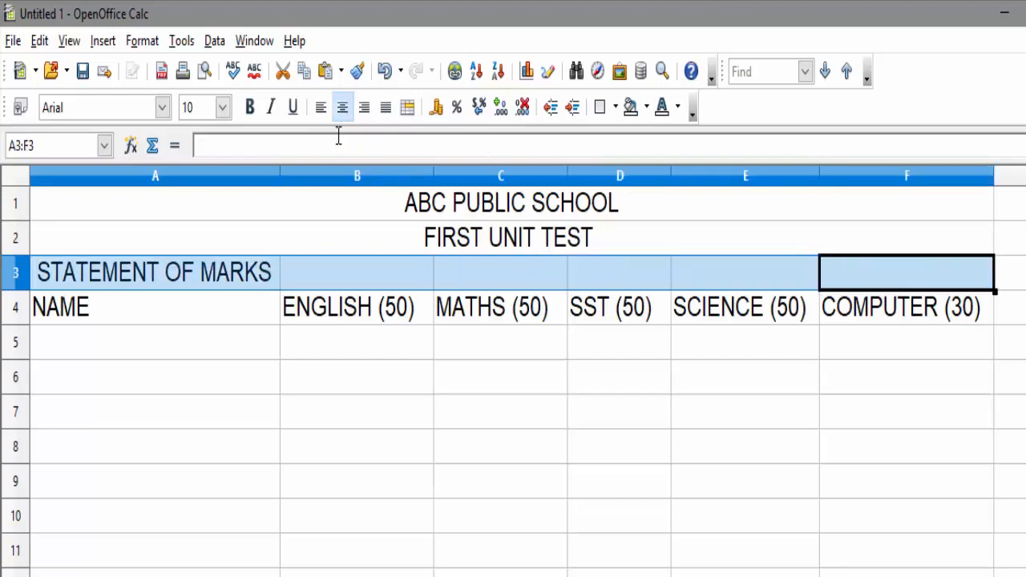
pyautogui.click(407, 109)
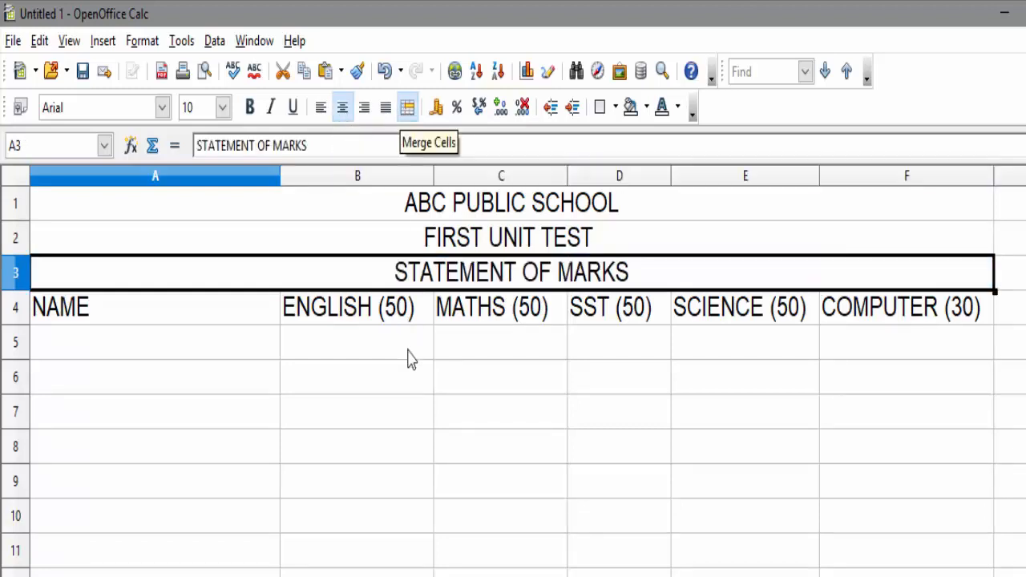
# Make the three merged title rows A1 to F3 bold and set their font size to 12.
pyautogui.moveTo(407, 213); pyautogui.dragTo(420, 290)
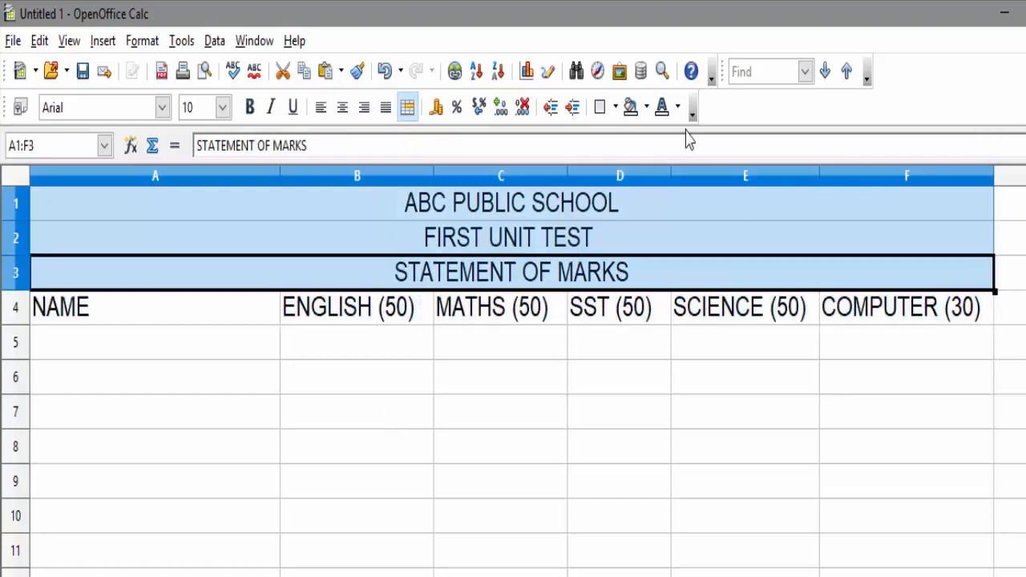
pyautogui.click(251, 109)
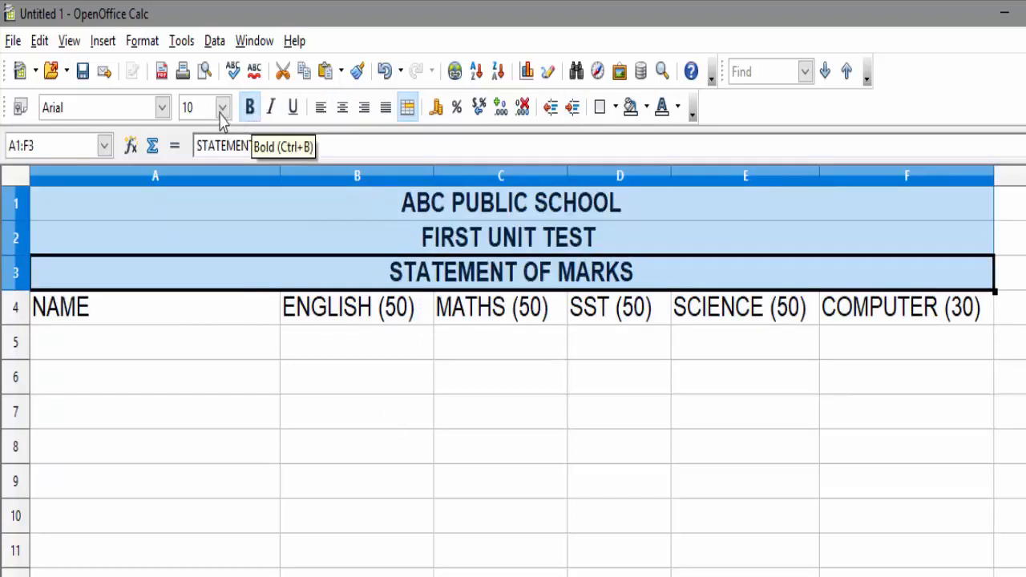
pyautogui.click(222, 109)
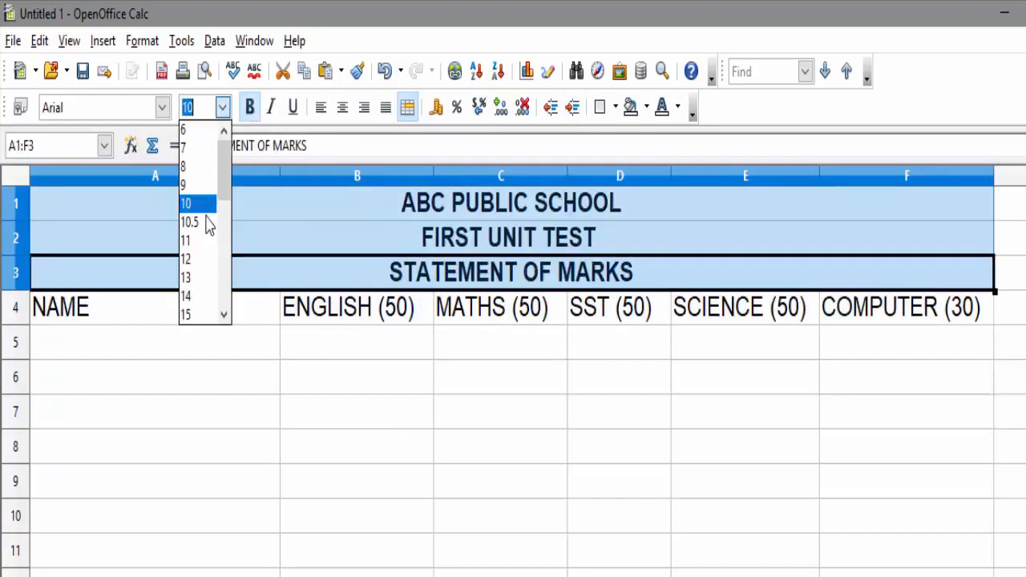
pyautogui.click(204, 260)
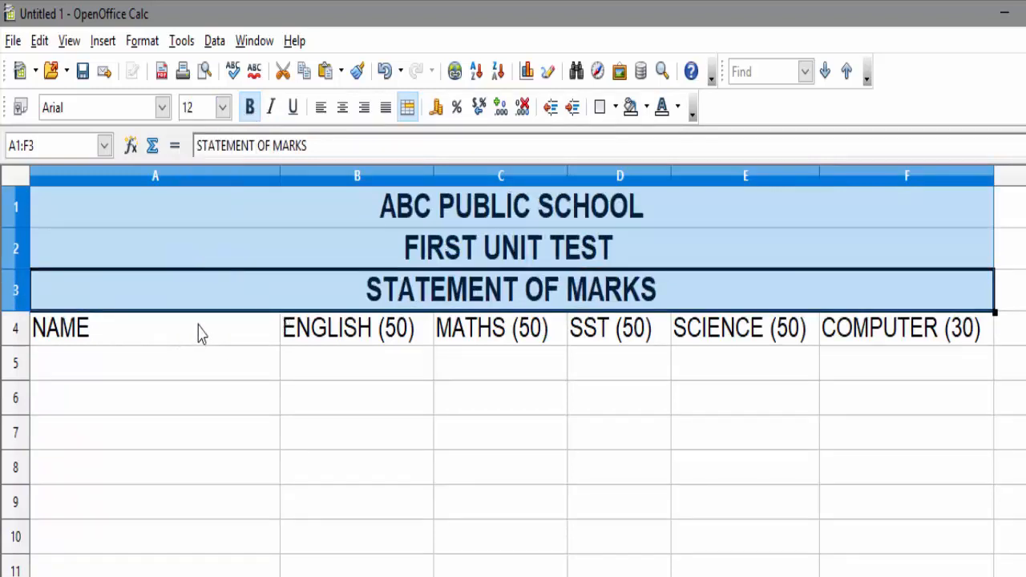
# Make the column headings in A4 to F4 bold.
pyautogui.moveTo(200, 335); pyautogui.dragTo(850, 340)
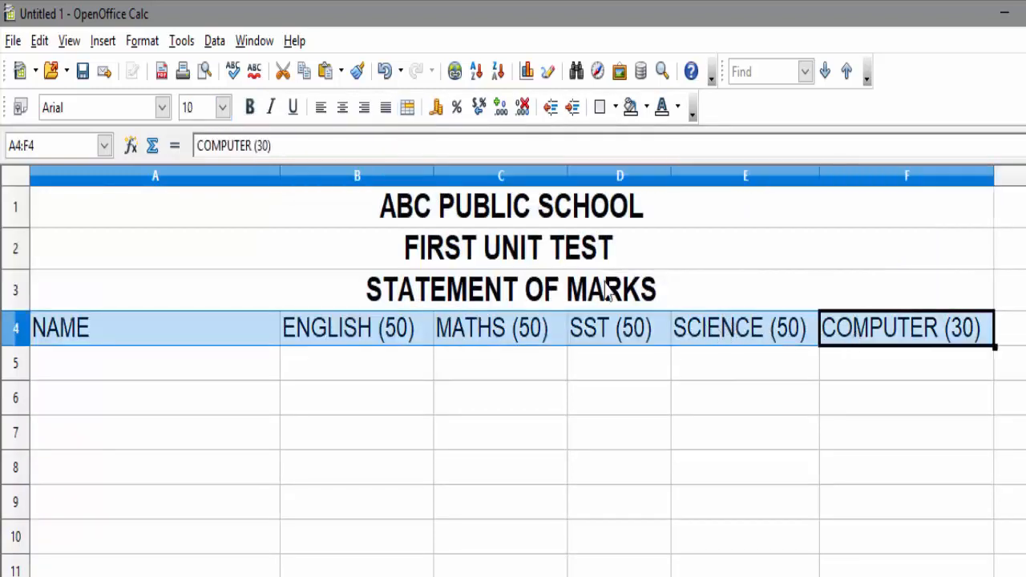
pyautogui.click(251, 109)
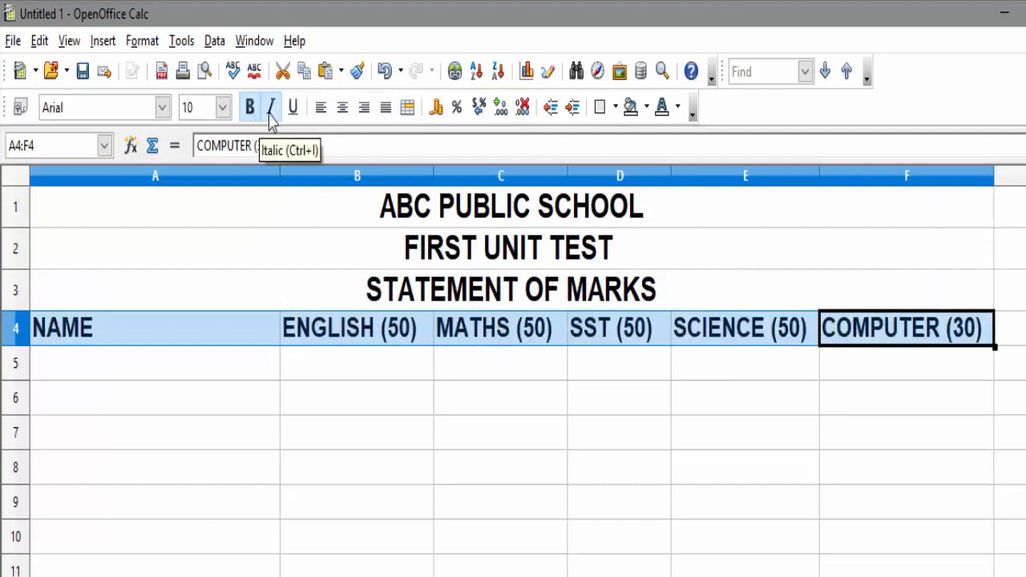
# Enter the students' first names in capitals under the NAME heading in A5 to A10.
pyautogui.click(224, 110)
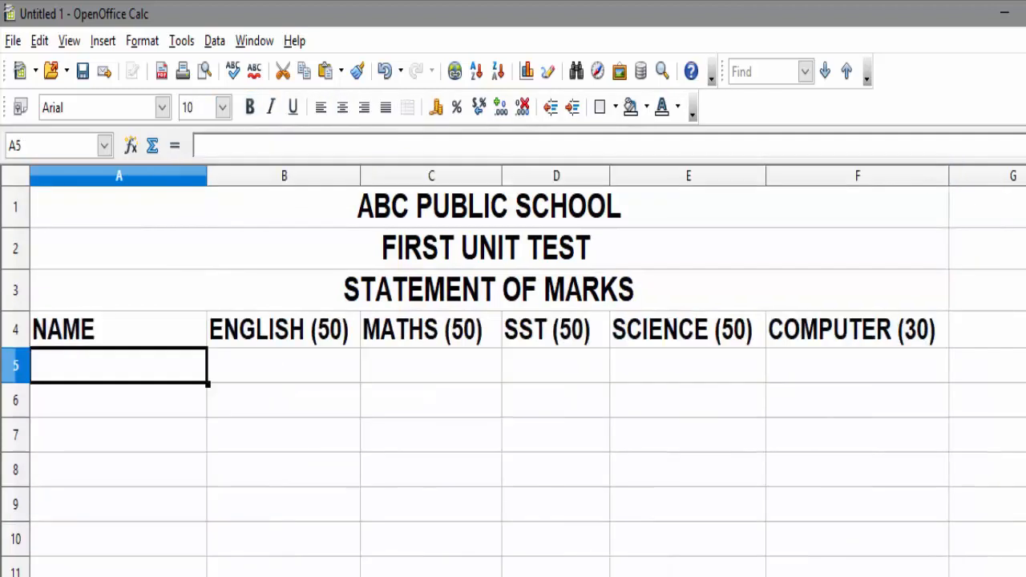
pyautogui.write('A')
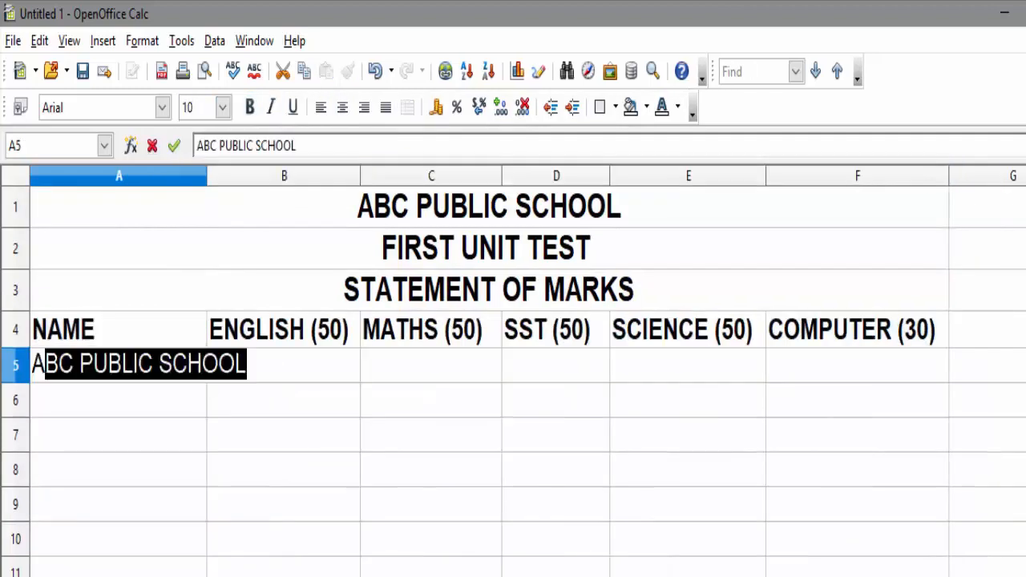
pyautogui.write('MIT')
pyautogui.press('Return')
pyautogui.write('BHUSHAN')
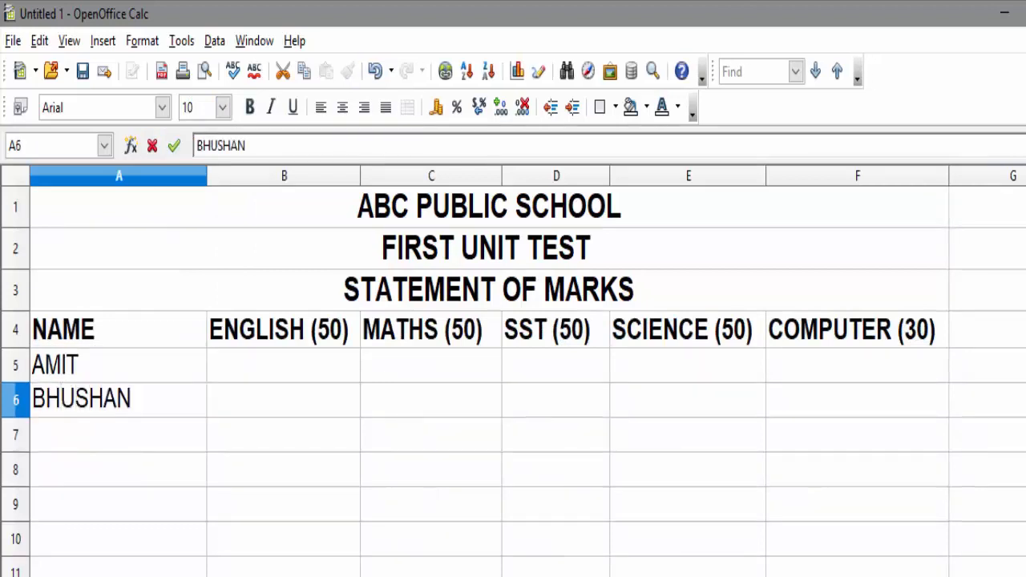
pyautogui.press('Return')
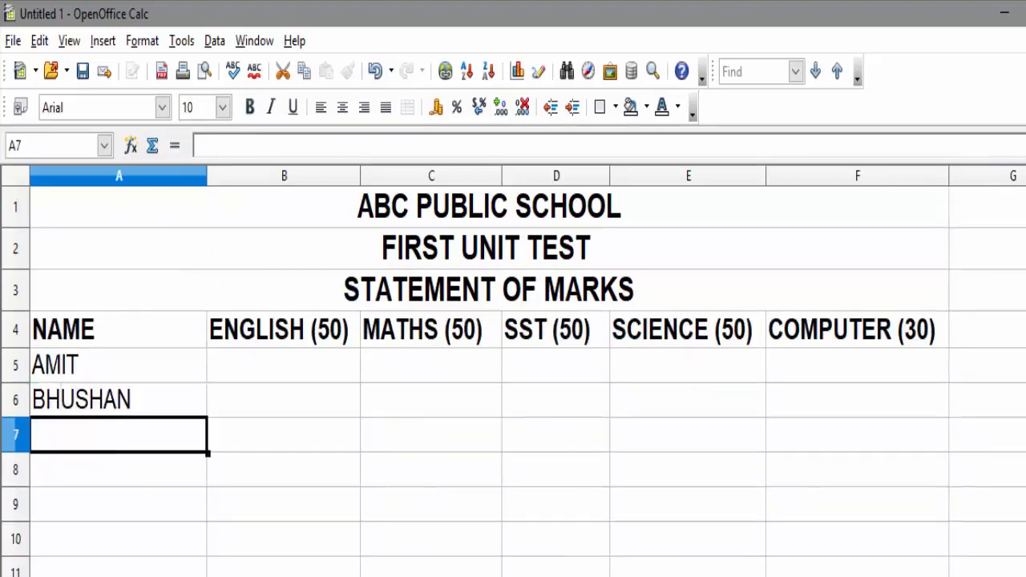
pyautogui.write('PRANAY')
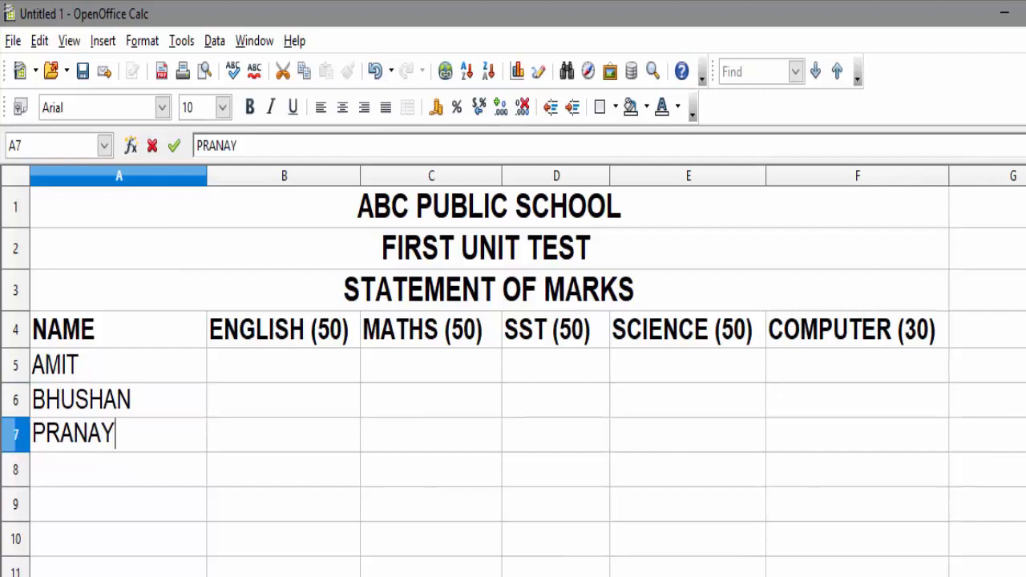
pyautogui.press('Return')
pyautogui.write('PRASHANT')
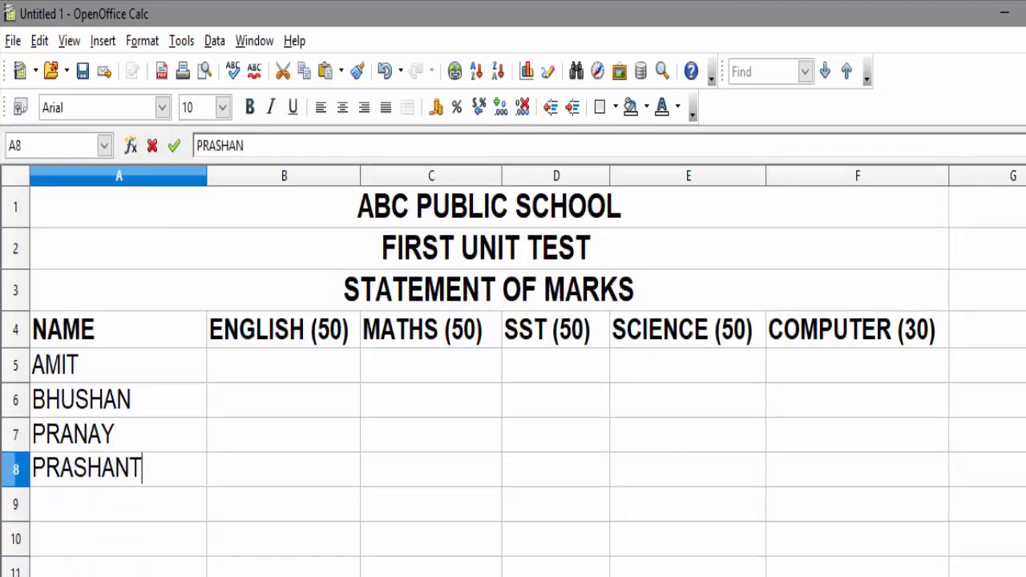
pyautogui.press('Return')
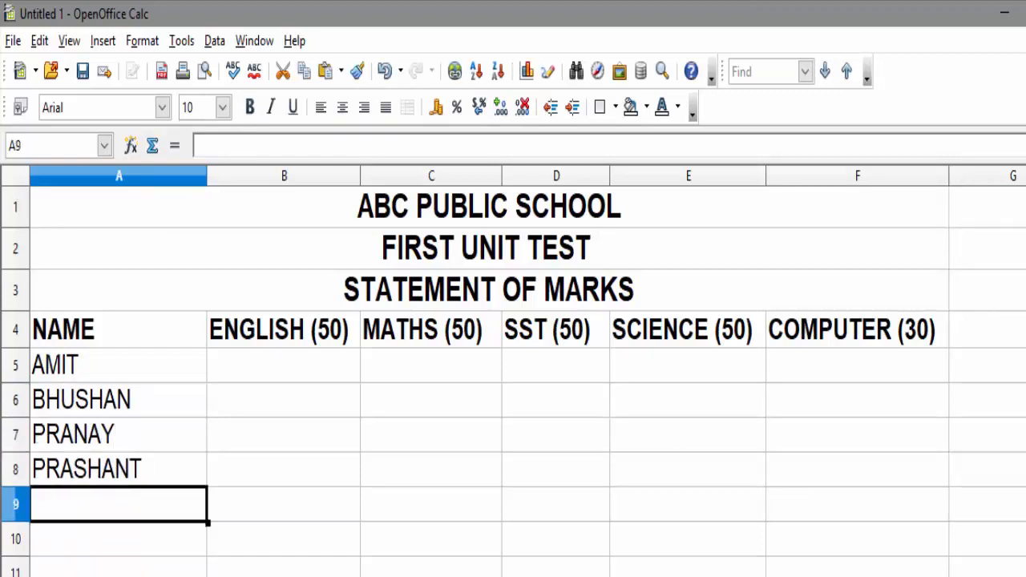
pyautogui.write('MANOJ')
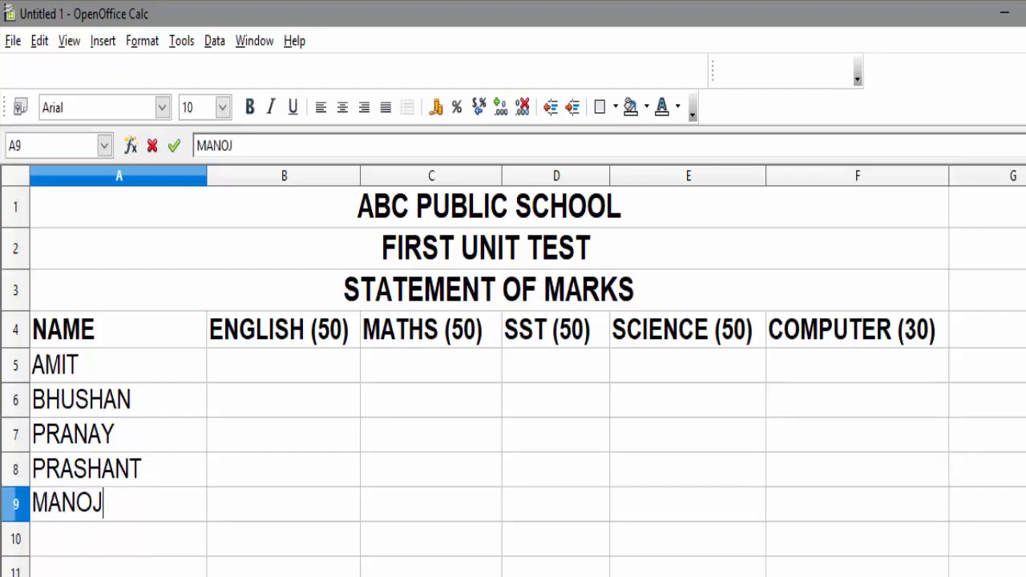
pyautogui.press('Return')
# Give the table range A4 to F10 a green background and borders around every cell.
pyautogui.moveTo(73, 305); pyautogui.dragTo(808, 503)
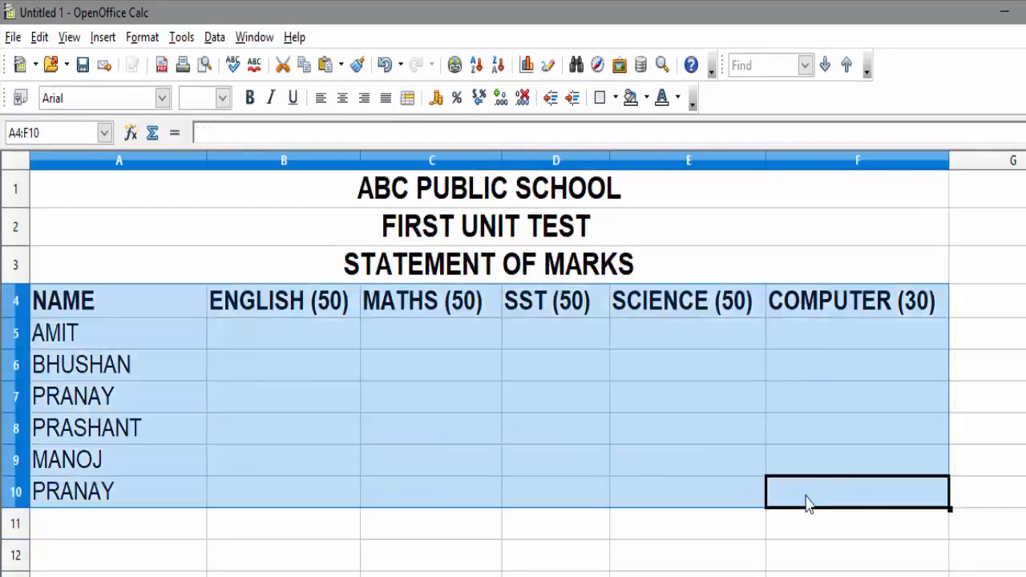
pyautogui.click(647, 99)
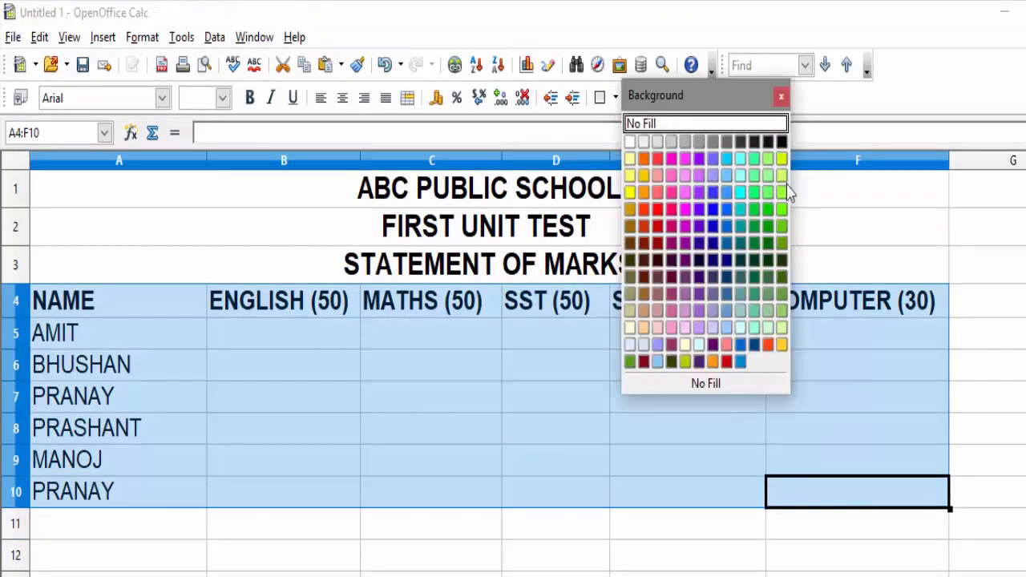
pyautogui.click(754, 158)
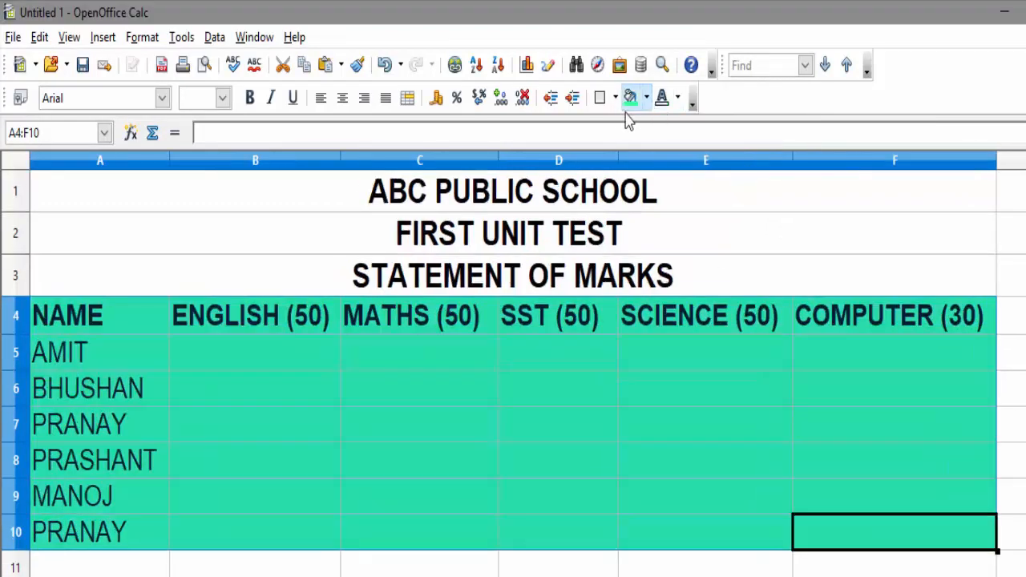
pyautogui.click(614, 98)
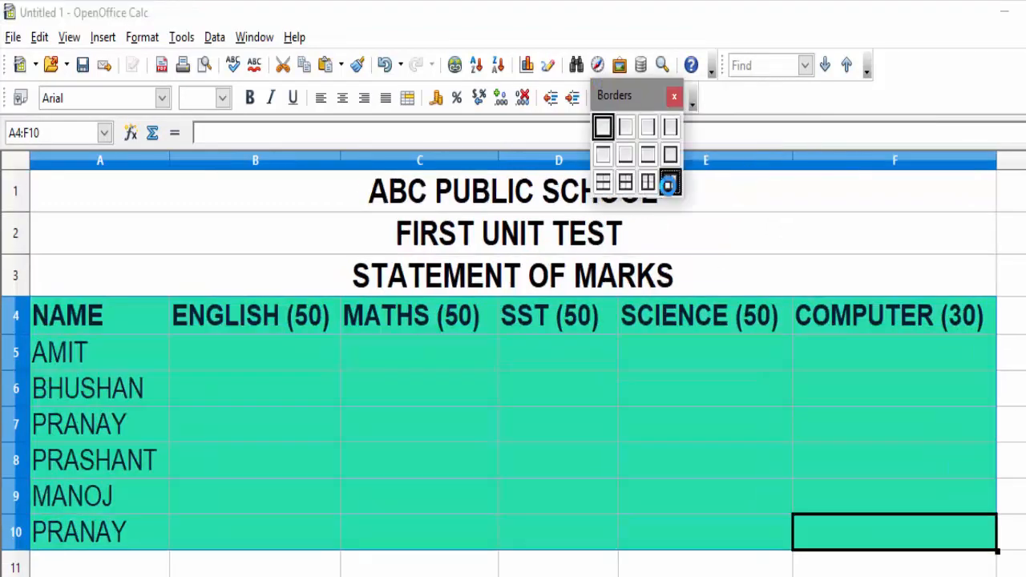
pyautogui.click(671, 183)
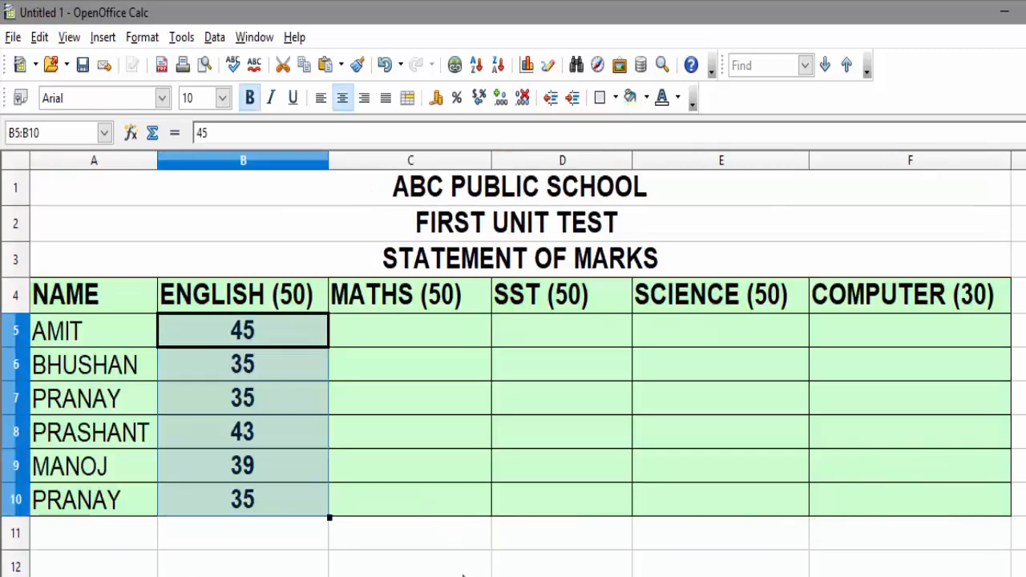
# Paste the MATHS marks 38, 31, 38, 48, 43, 38 into C5:C10 and the SST marks 40, 33, 43, 40, 41, 40 into D5:D10.
pyautogui.click(462, 571)
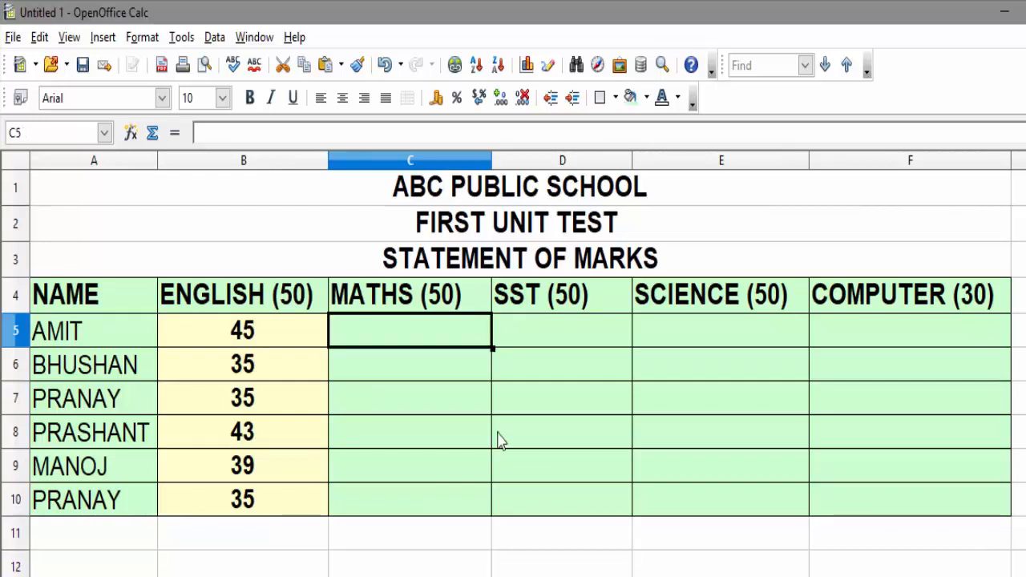
pyautogui.hotkey('ctrl', 'v')
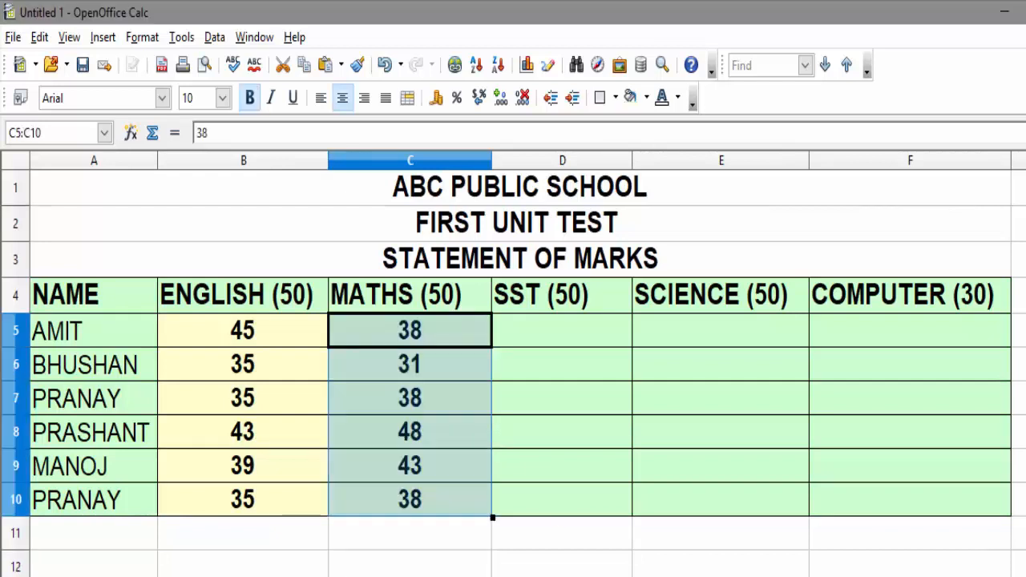
pyautogui.click(664, 541)
pyautogui.click(597, 345)
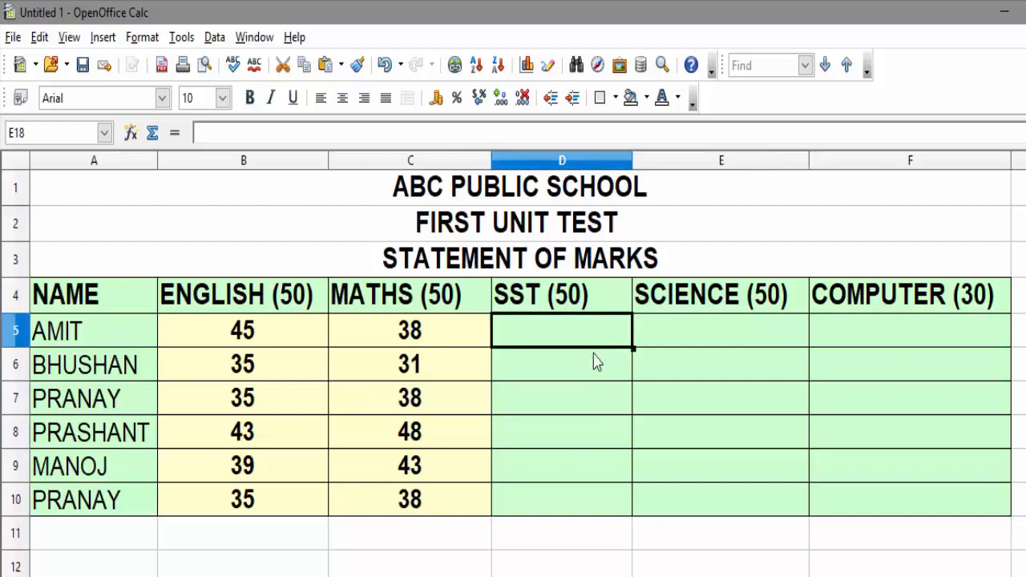
pyautogui.hotkey('ctrl', 'v')
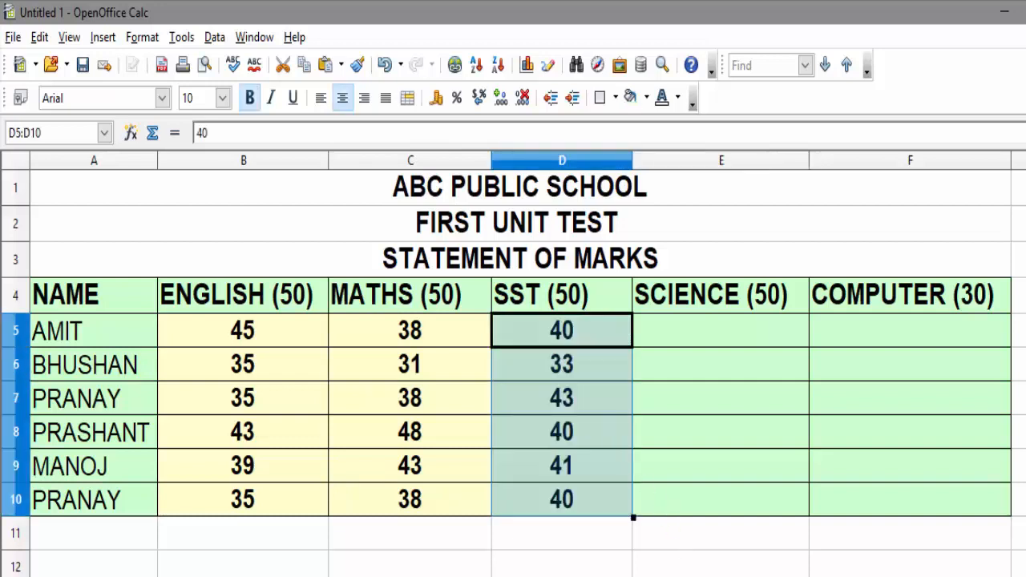
# Paste the SCIENCE marks 38, 21, 39, 43, 45, 32 into E5:E10 and the COMPUTER marks 29, 17, 20, 18, 27, 20 into F5:F10.
pyautogui.press('Right')
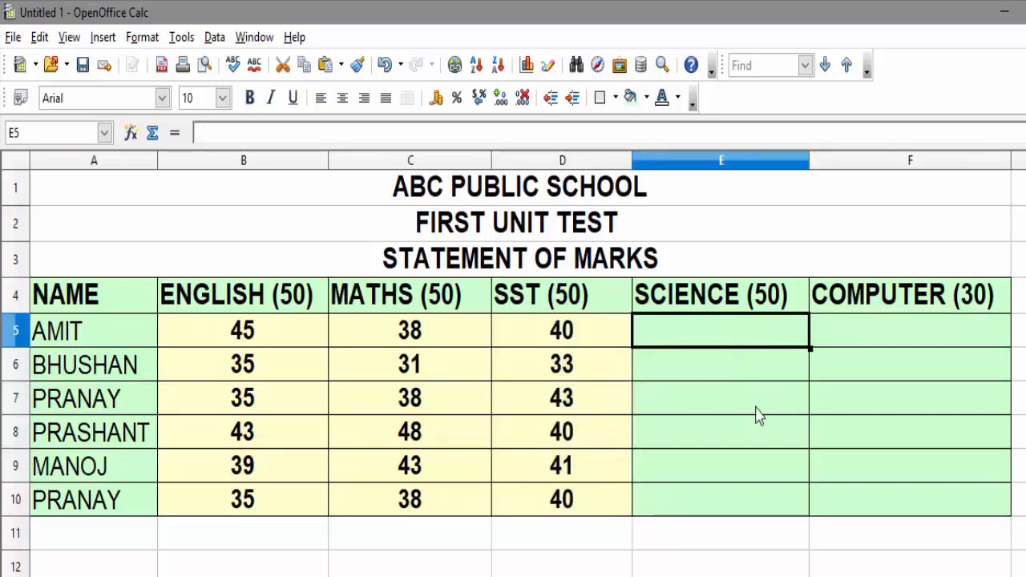
pyautogui.hotkey('ctrl', 'v')
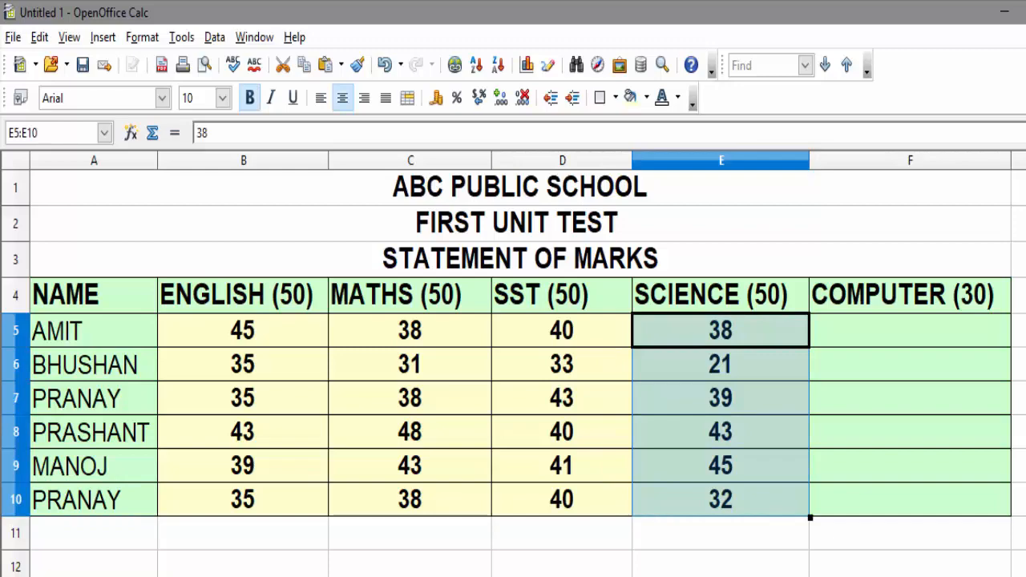
pyautogui.press('Right')
pyautogui.hotkey('ctrl', 'v')
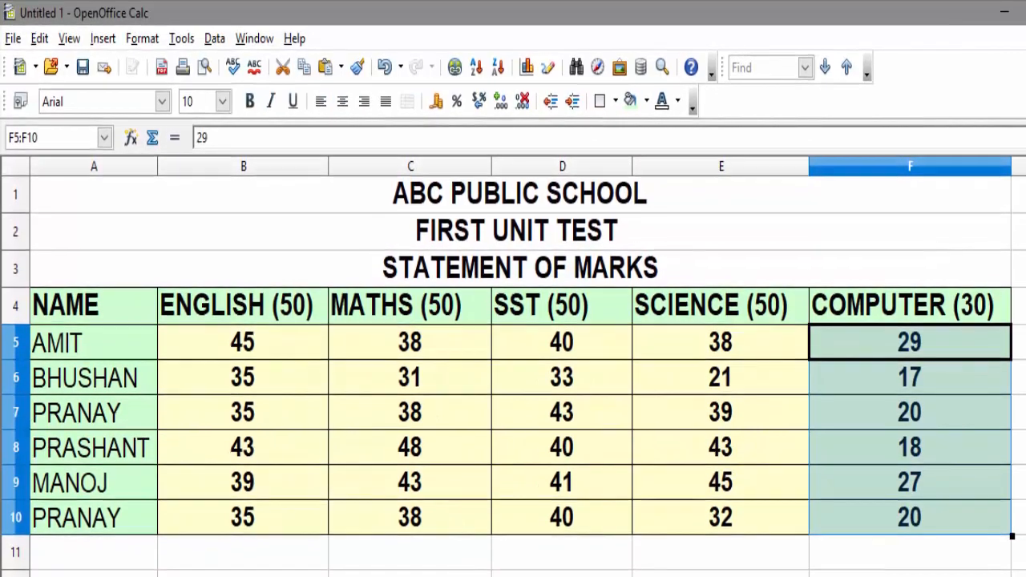
# Save the spreadsheet as TABLE 1.ods.
pyautogui.click(721, 576)
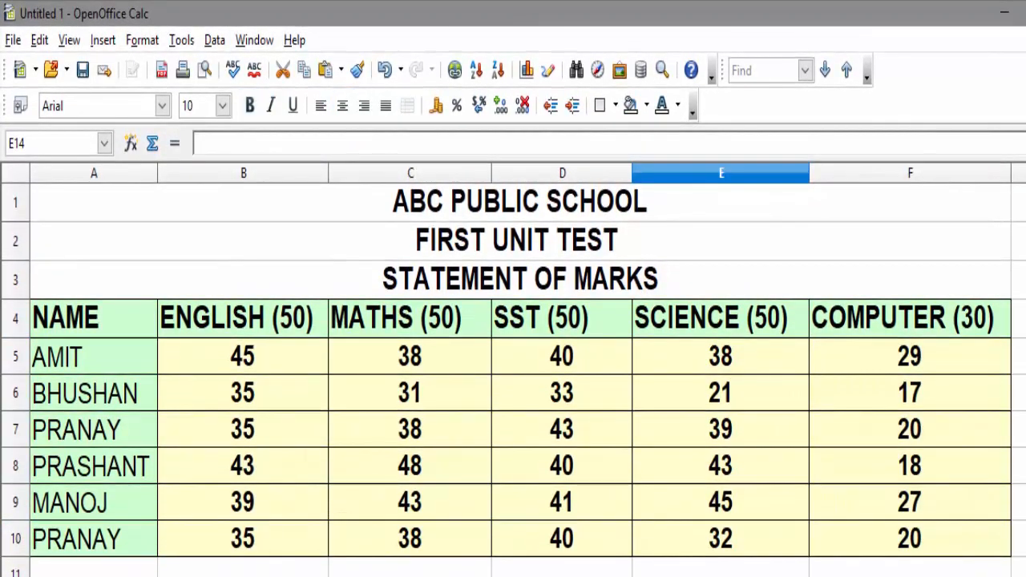
pyautogui.click(12, 40)
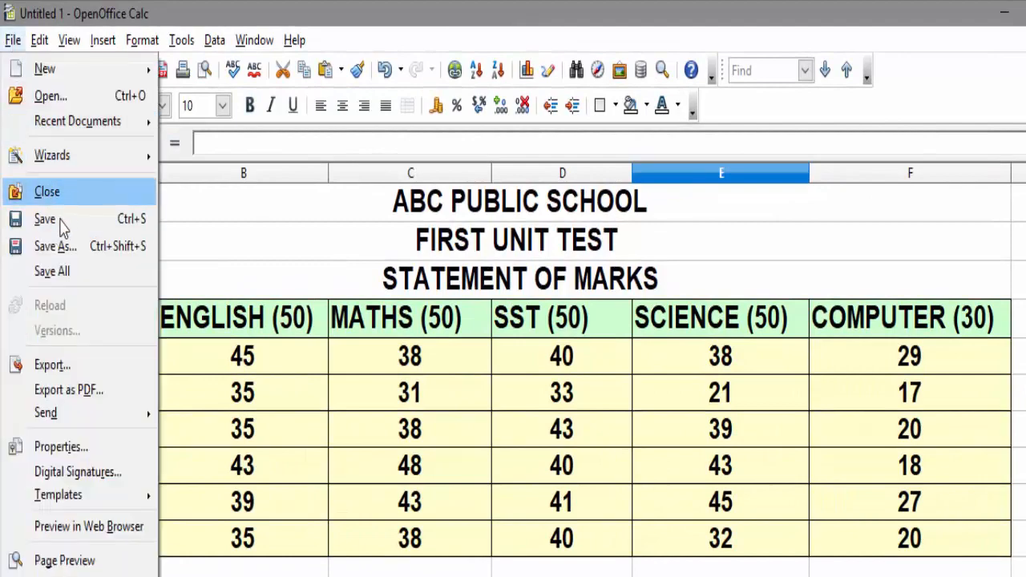
pyautogui.click(47, 219)
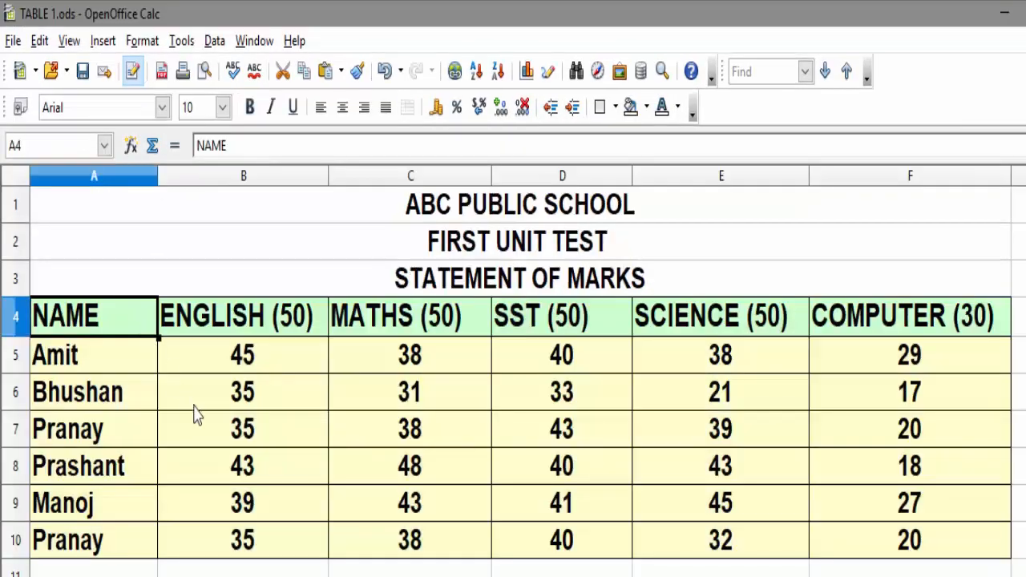
# Try sorting the marks table A4 to F10 by NAME in ascending order, and undo the sort.
pyautogui.moveTo(64, 316)
pyautogui.mouseDown()
pyautogui.moveTo(314, 508)
pyautogui.moveTo(698, 545)
pyautogui.moveTo(850, 541)
pyautogui.mouseUp()
pyautogui.click(214, 41)
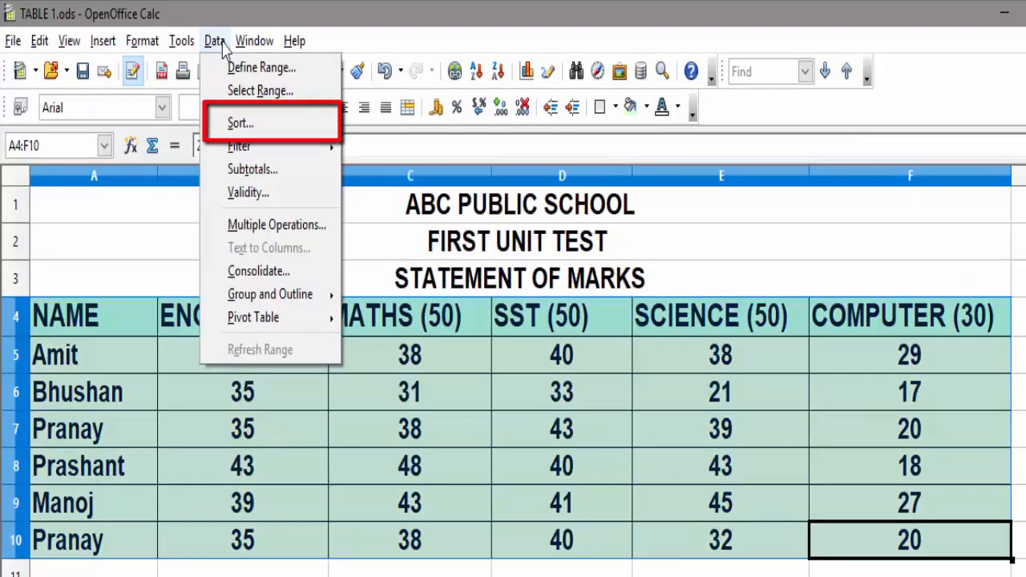
pyautogui.click(240, 122)
pyautogui.moveTo(577, 76); pyautogui.dragTo(602, 66)
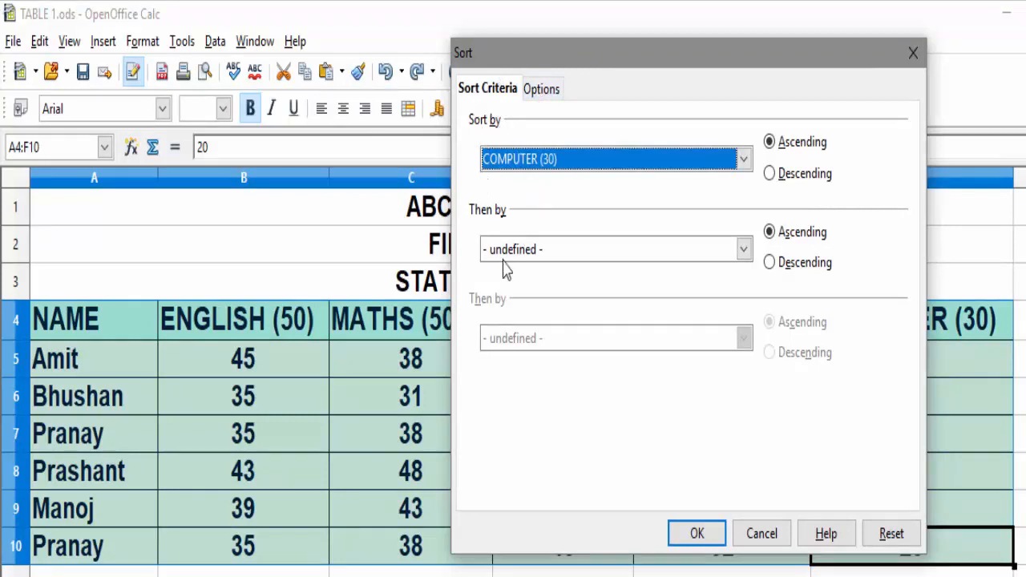
pyautogui.moveTo(608, 64)
pyautogui.mouseDown()
pyautogui.moveTo(579, 80)
pyautogui.moveTo(596, 62)
pyautogui.moveTo(603, 69)
pyautogui.mouseUp()
pyautogui.moveTo(604, 67)
pyautogui.mouseDown()
pyautogui.moveTo(584, 69)
pyautogui.moveTo(604, 68)
pyautogui.mouseUp()
pyautogui.click(563, 160)
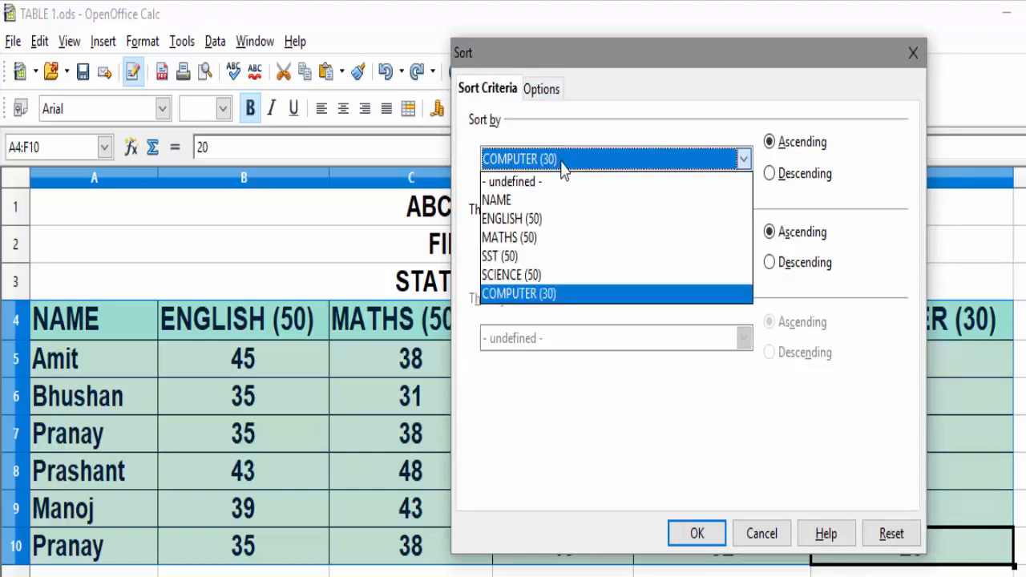
pyautogui.click(535, 200)
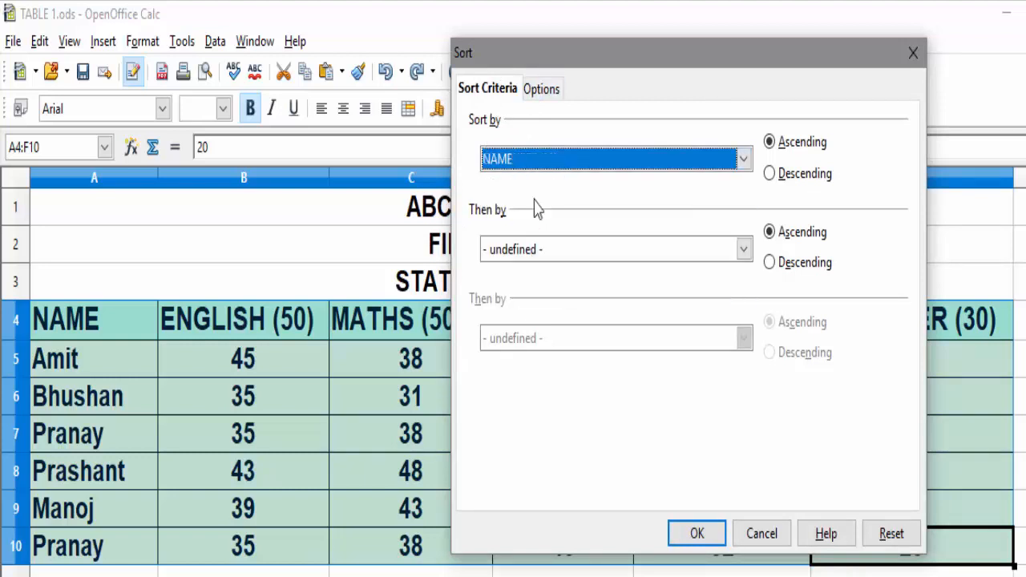
pyautogui.click(769, 143)
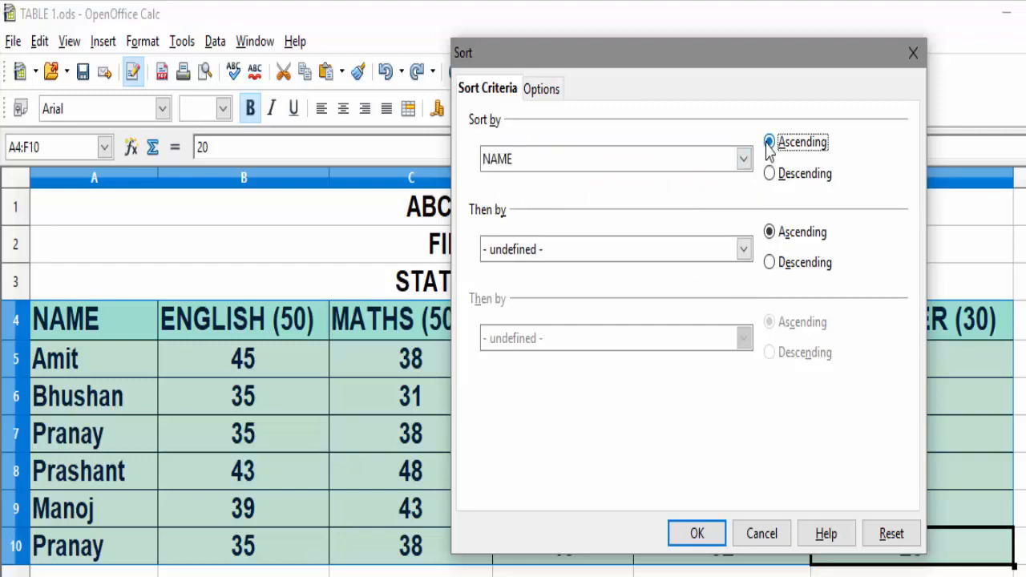
pyautogui.click(695, 535)
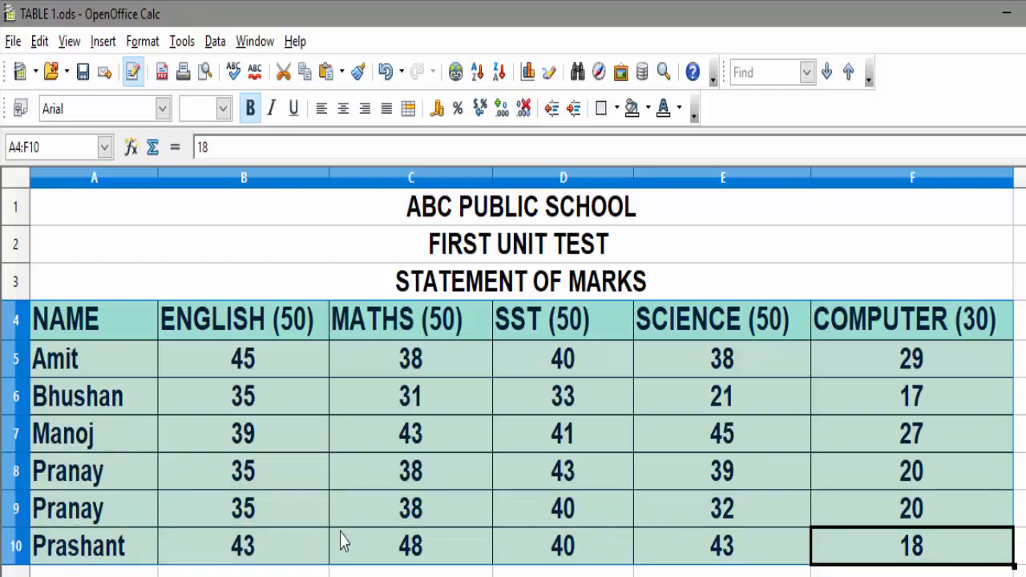
pyautogui.hotkey('ctrl', 'z')
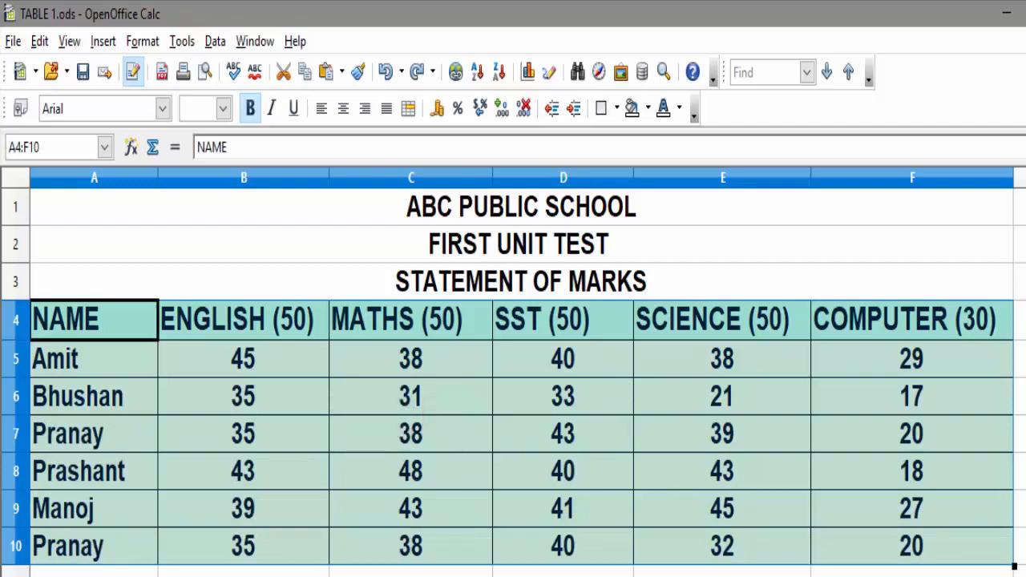
# Sort the marks table A4 to F10 by NAME ascending, with SST (50) ascending as the second key.
pyautogui.moveTo(94, 319); pyautogui.dragTo(846, 553)
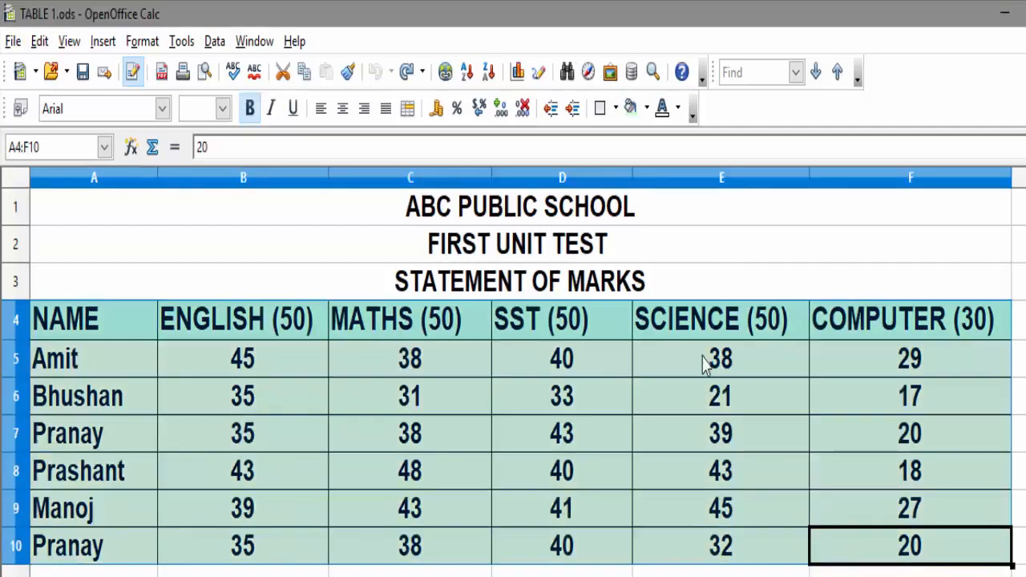
pyautogui.click(217, 41)
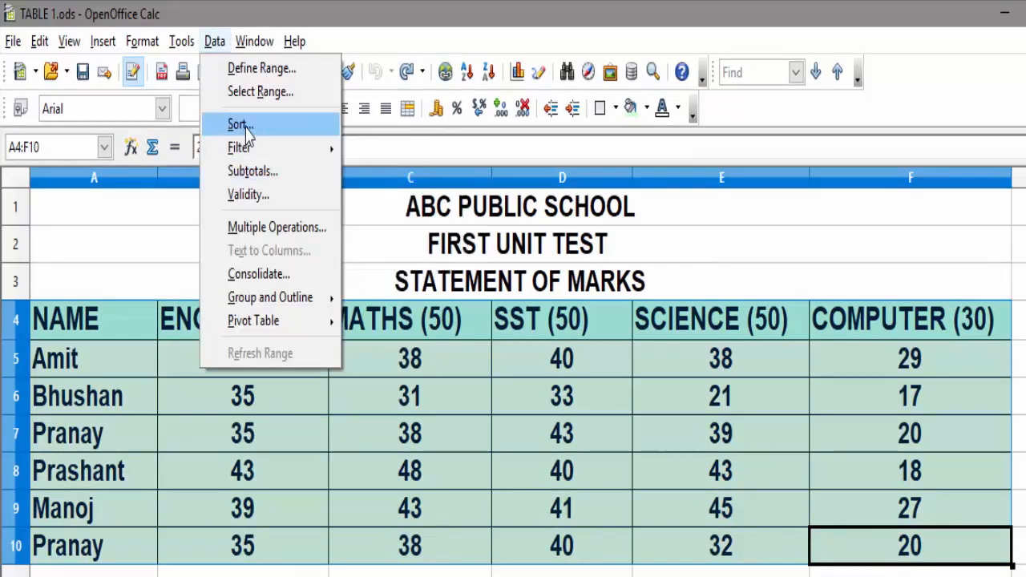
pyautogui.click(241, 125)
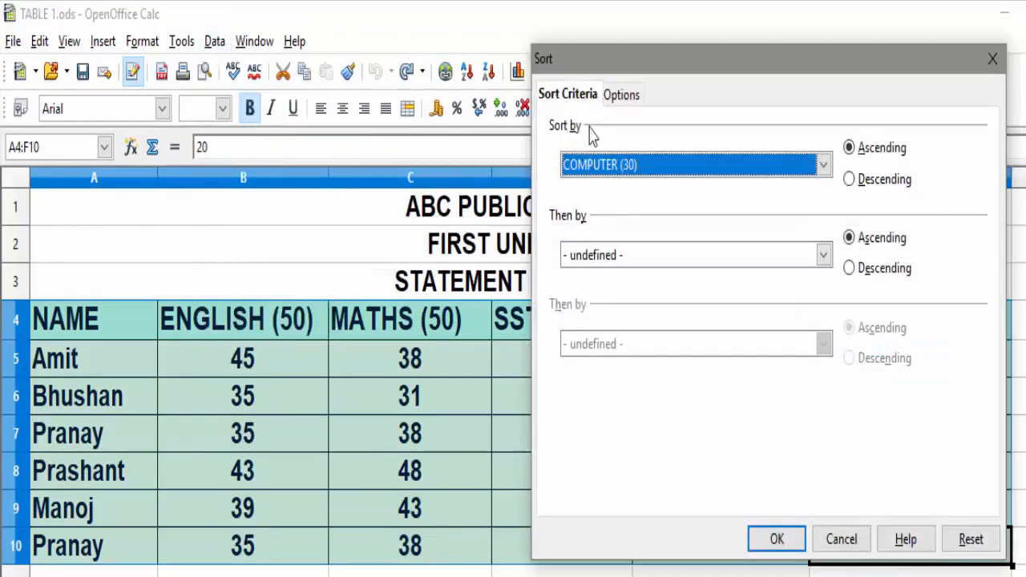
pyautogui.click(606, 170)
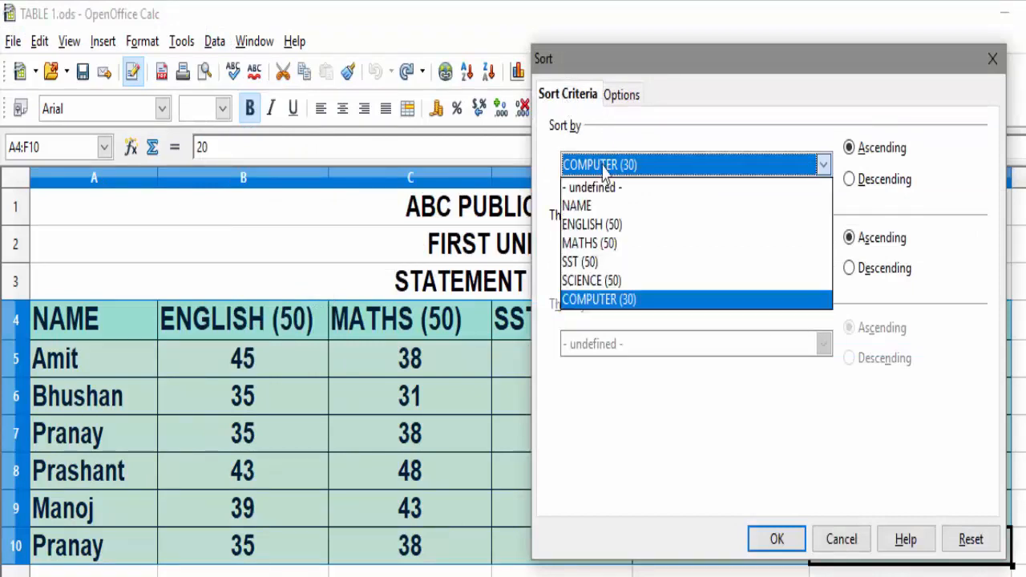
pyautogui.click(597, 207)
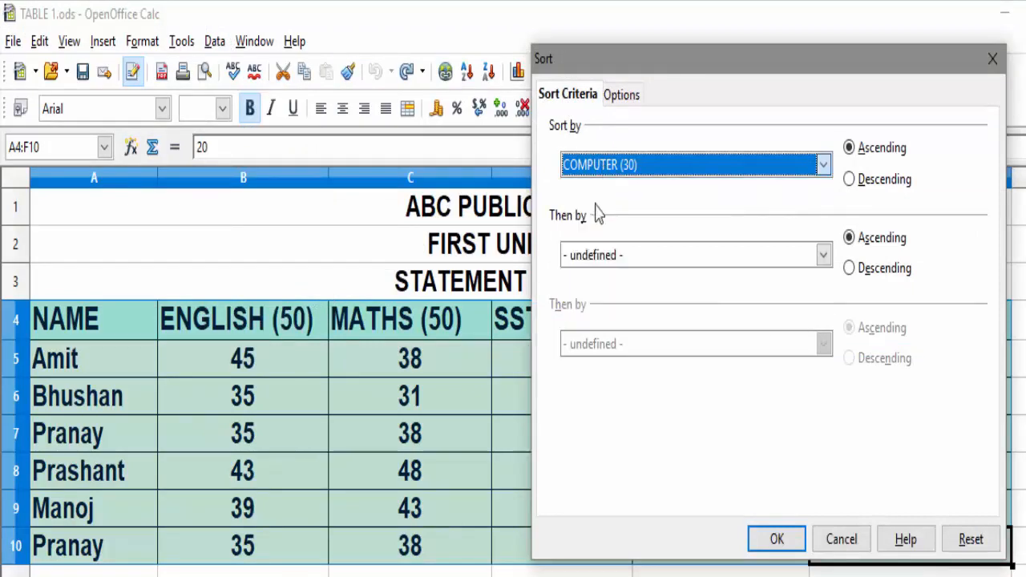
pyautogui.click(864, 151)
pyautogui.click(739, 256)
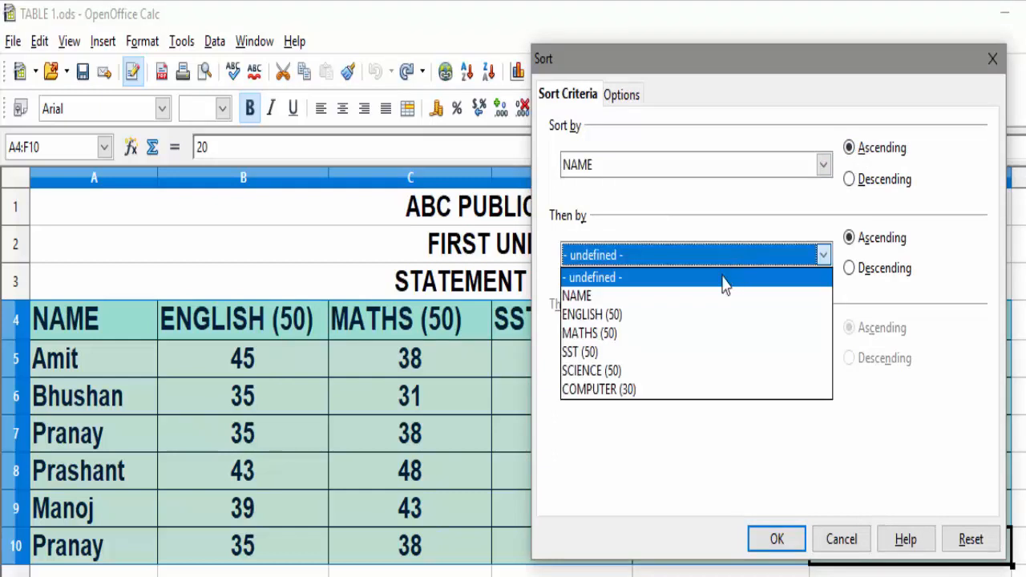
pyautogui.click(672, 359)
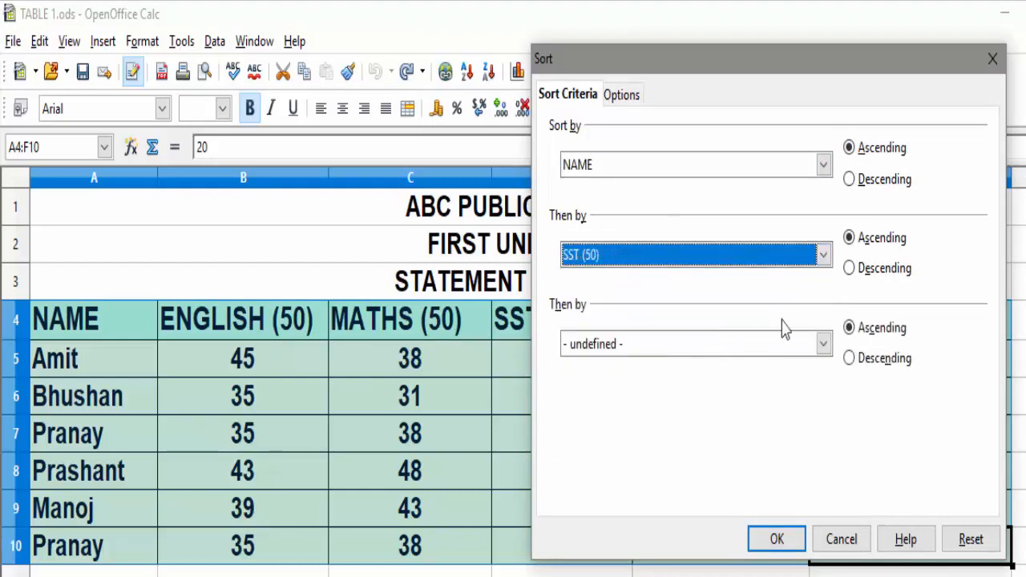
pyautogui.click(852, 240)
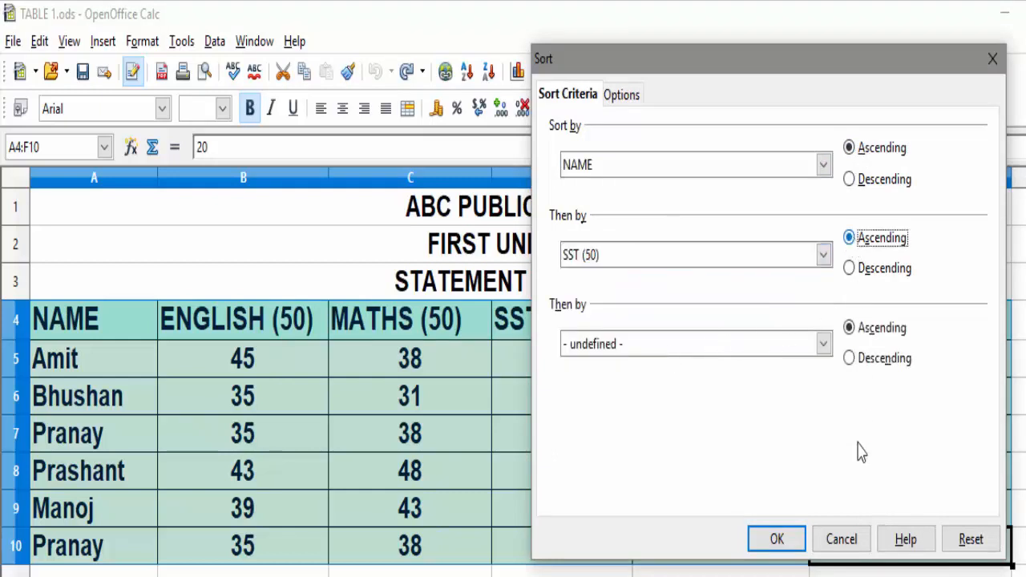
pyautogui.click(790, 533)
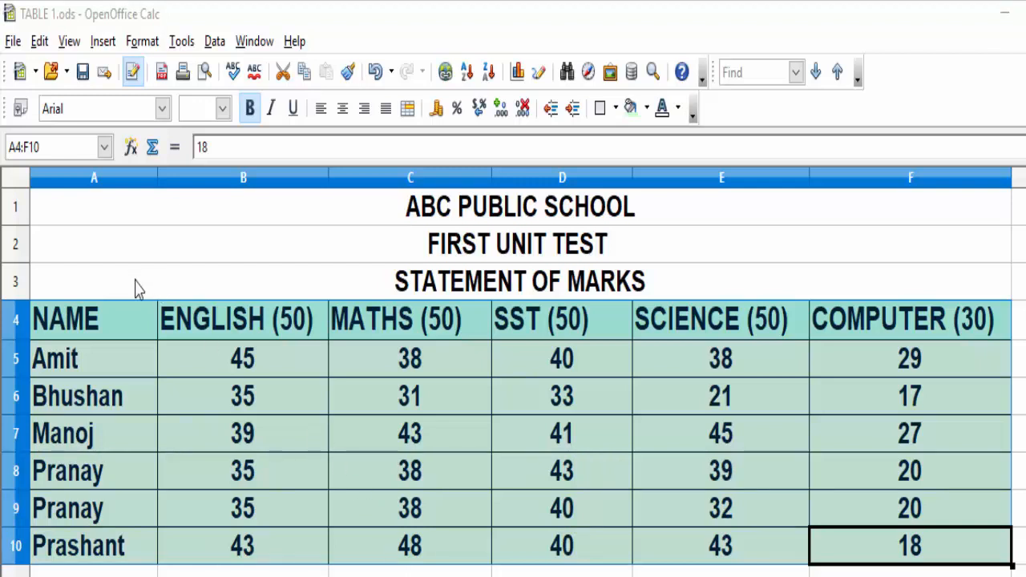
# Start a new sort of the marks table A4 to F10 with NAME ascending as the first key.
pyautogui.click(85, 318)
pyautogui.moveTo(80, 325); pyautogui.dragTo(888, 550)
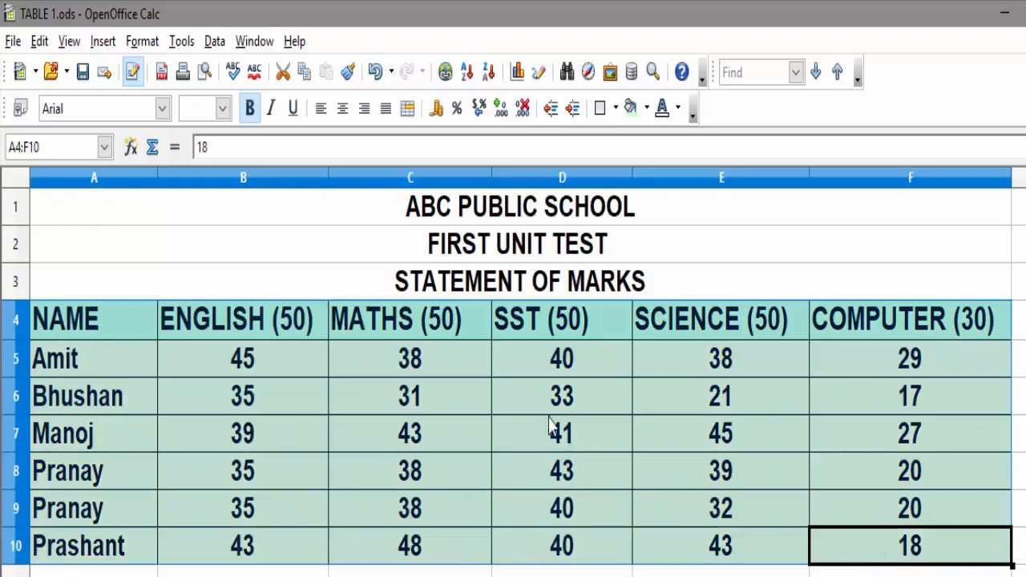
pyautogui.click(214, 41)
pyautogui.click(226, 124)
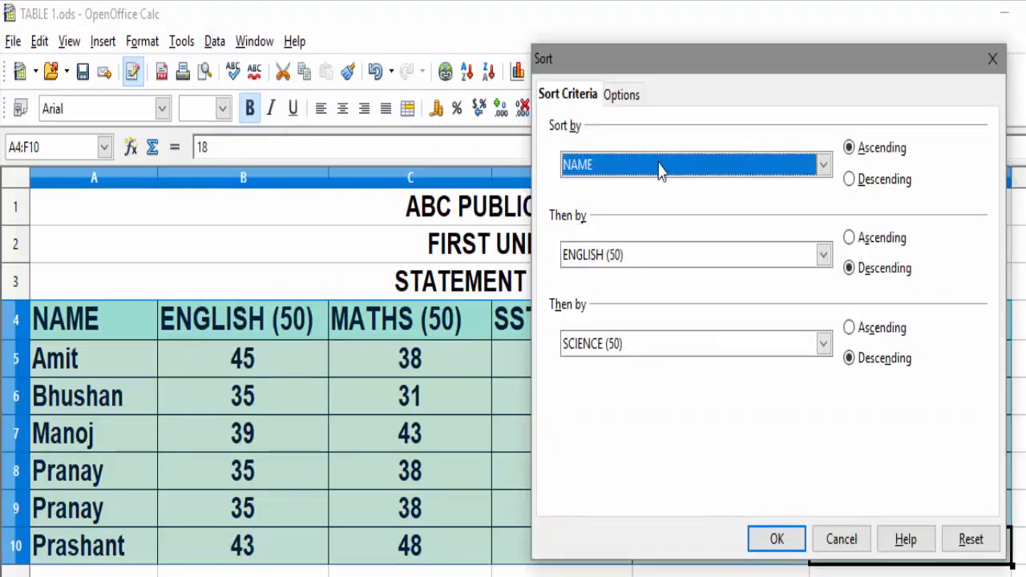
pyautogui.click(659, 170)
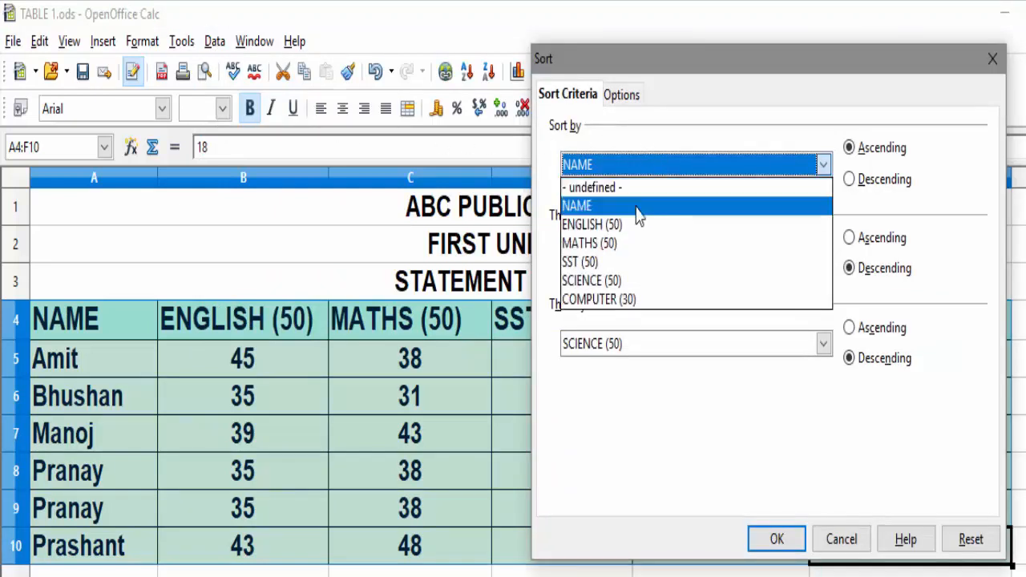
pyautogui.click(637, 205)
pyautogui.click(849, 148)
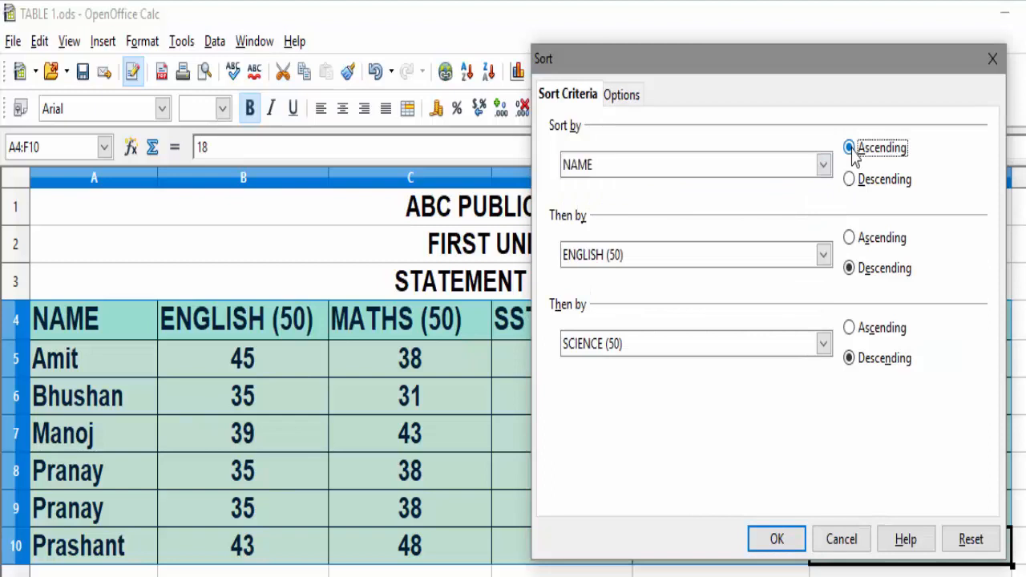
# Set ENGLISH (50) descending and SCIENCE (50) descending as the second and third sort keys and apply the sort.
pyautogui.click(624, 256)
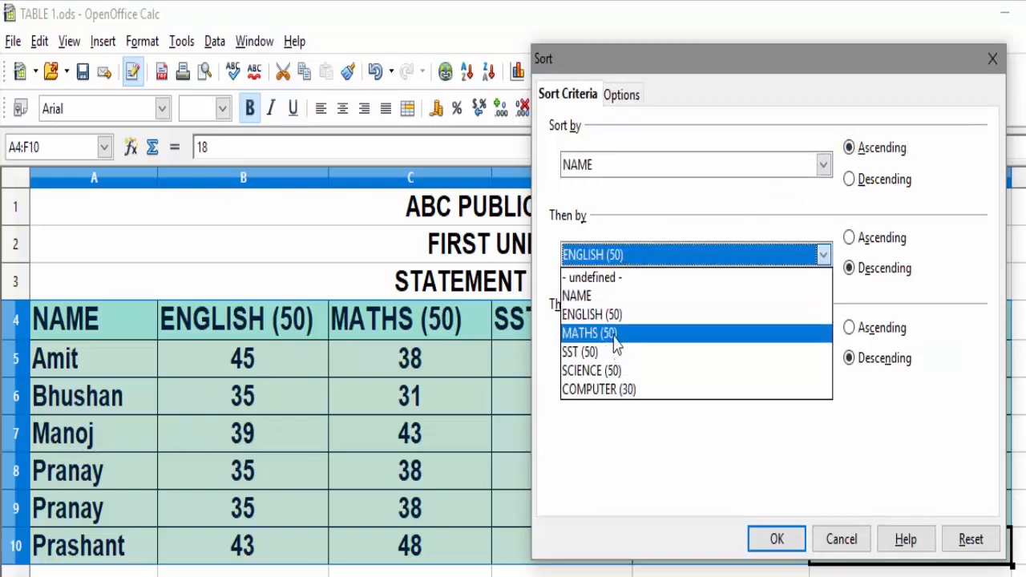
pyautogui.click(616, 321)
pyautogui.click(850, 268)
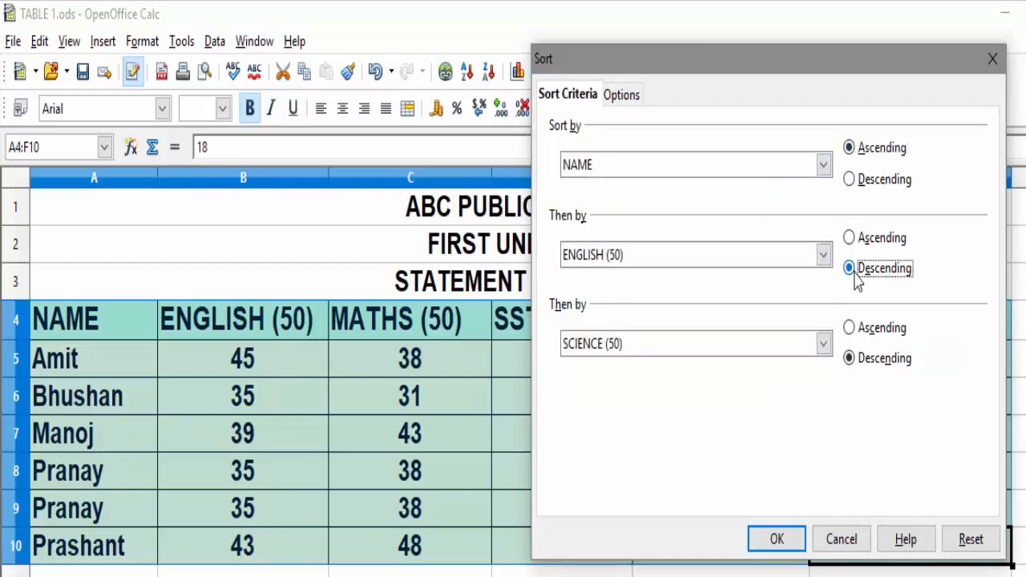
pyautogui.click(638, 351)
pyautogui.click(639, 351)
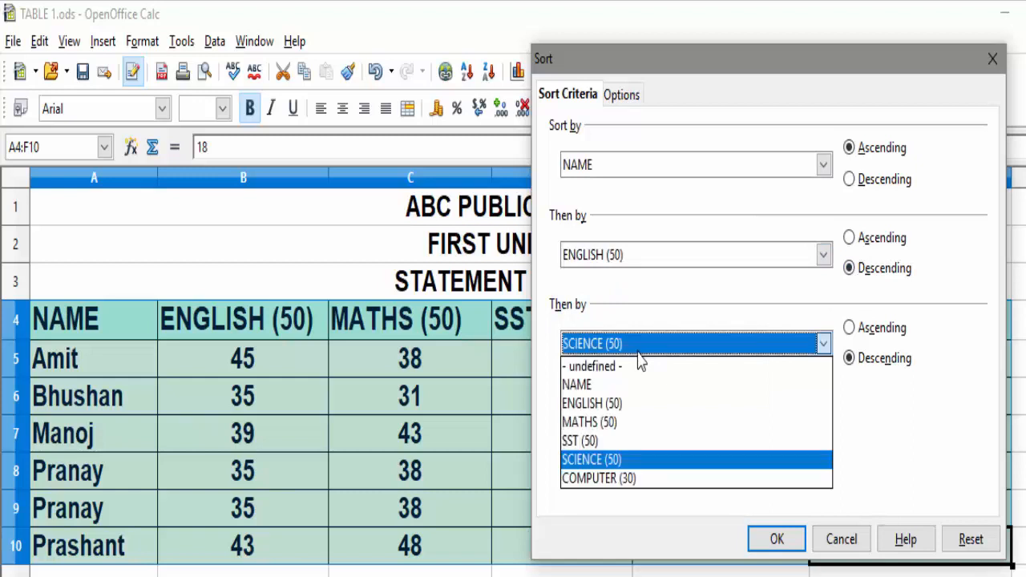
pyautogui.click(605, 461)
pyautogui.click(775, 539)
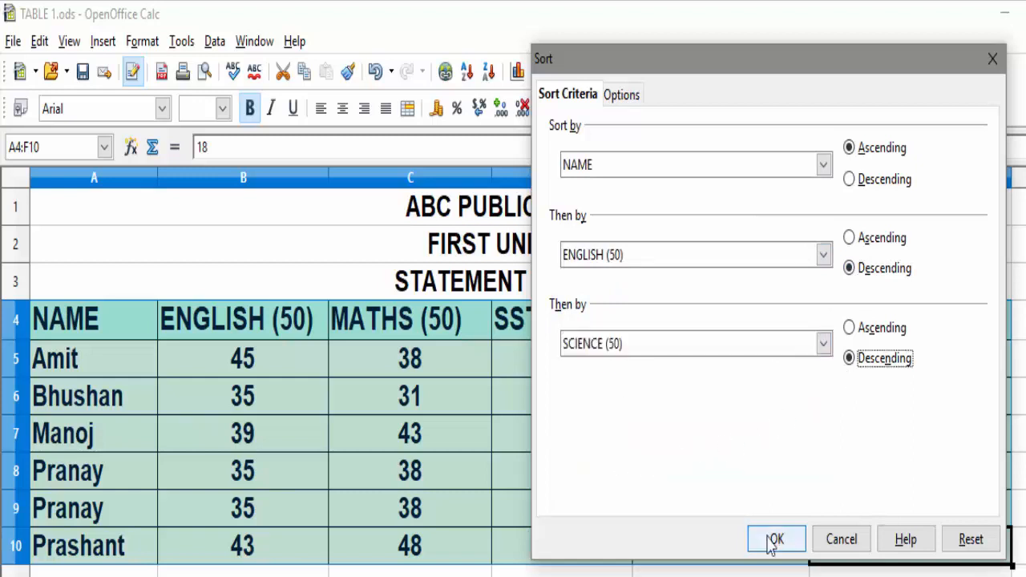